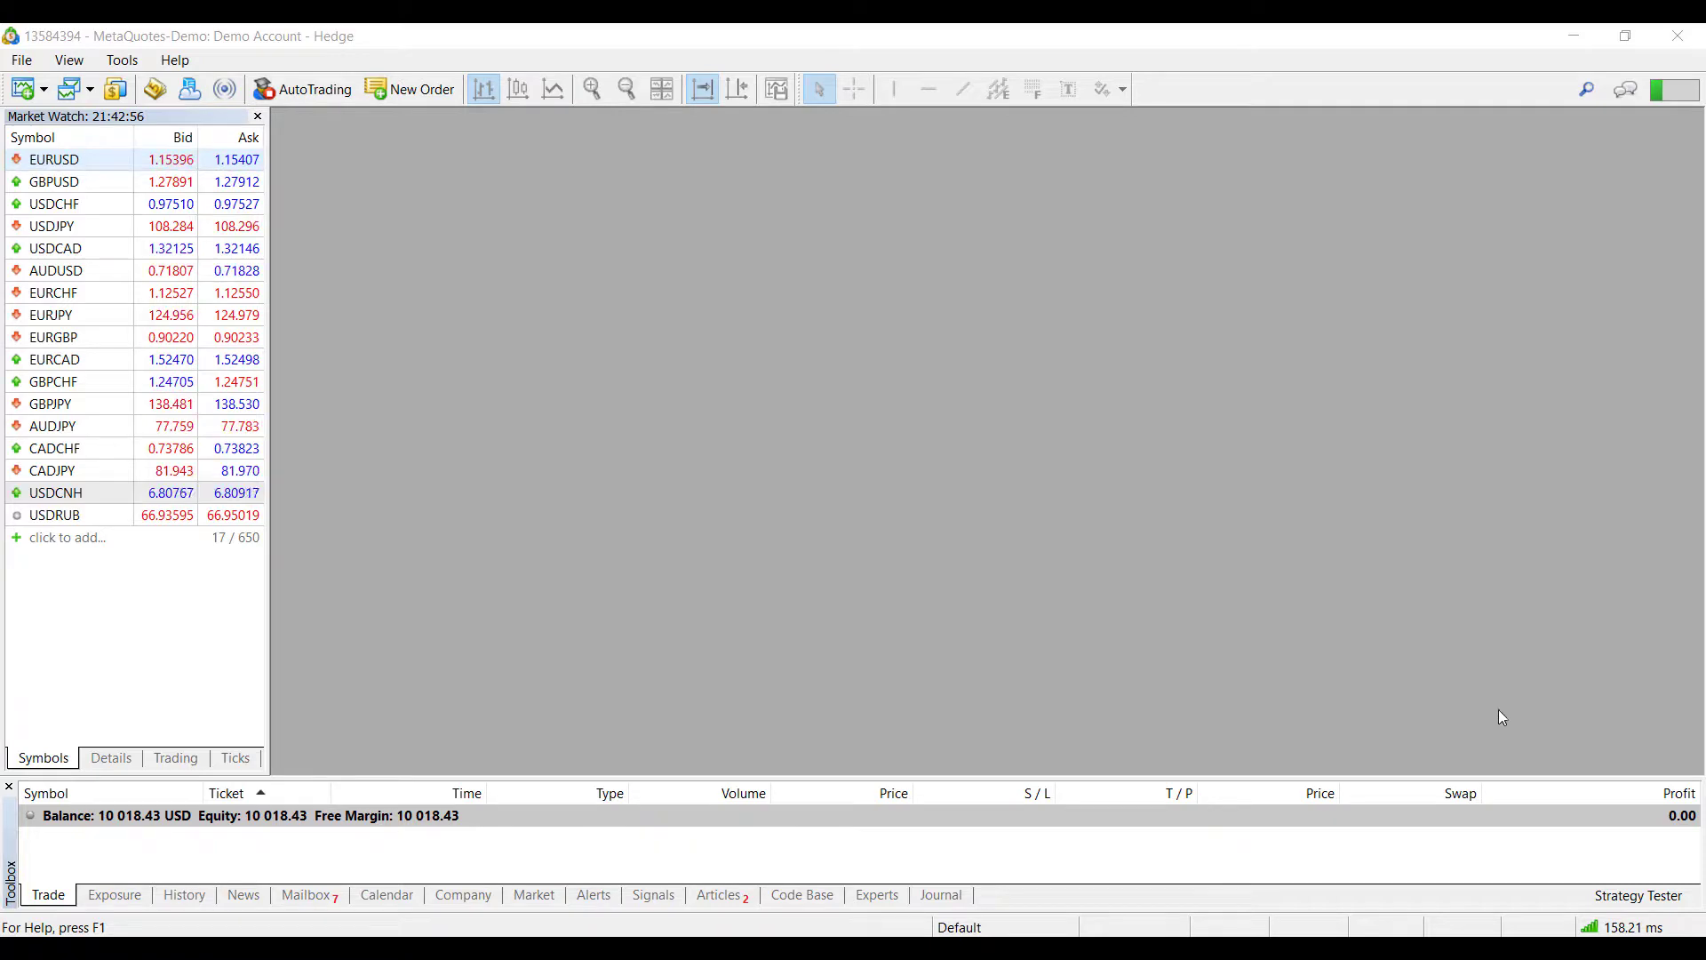
Open a new EURUSD chart and maximize it to fill the workspace
{"action": "left_click", "coordinate": [24, 90]}
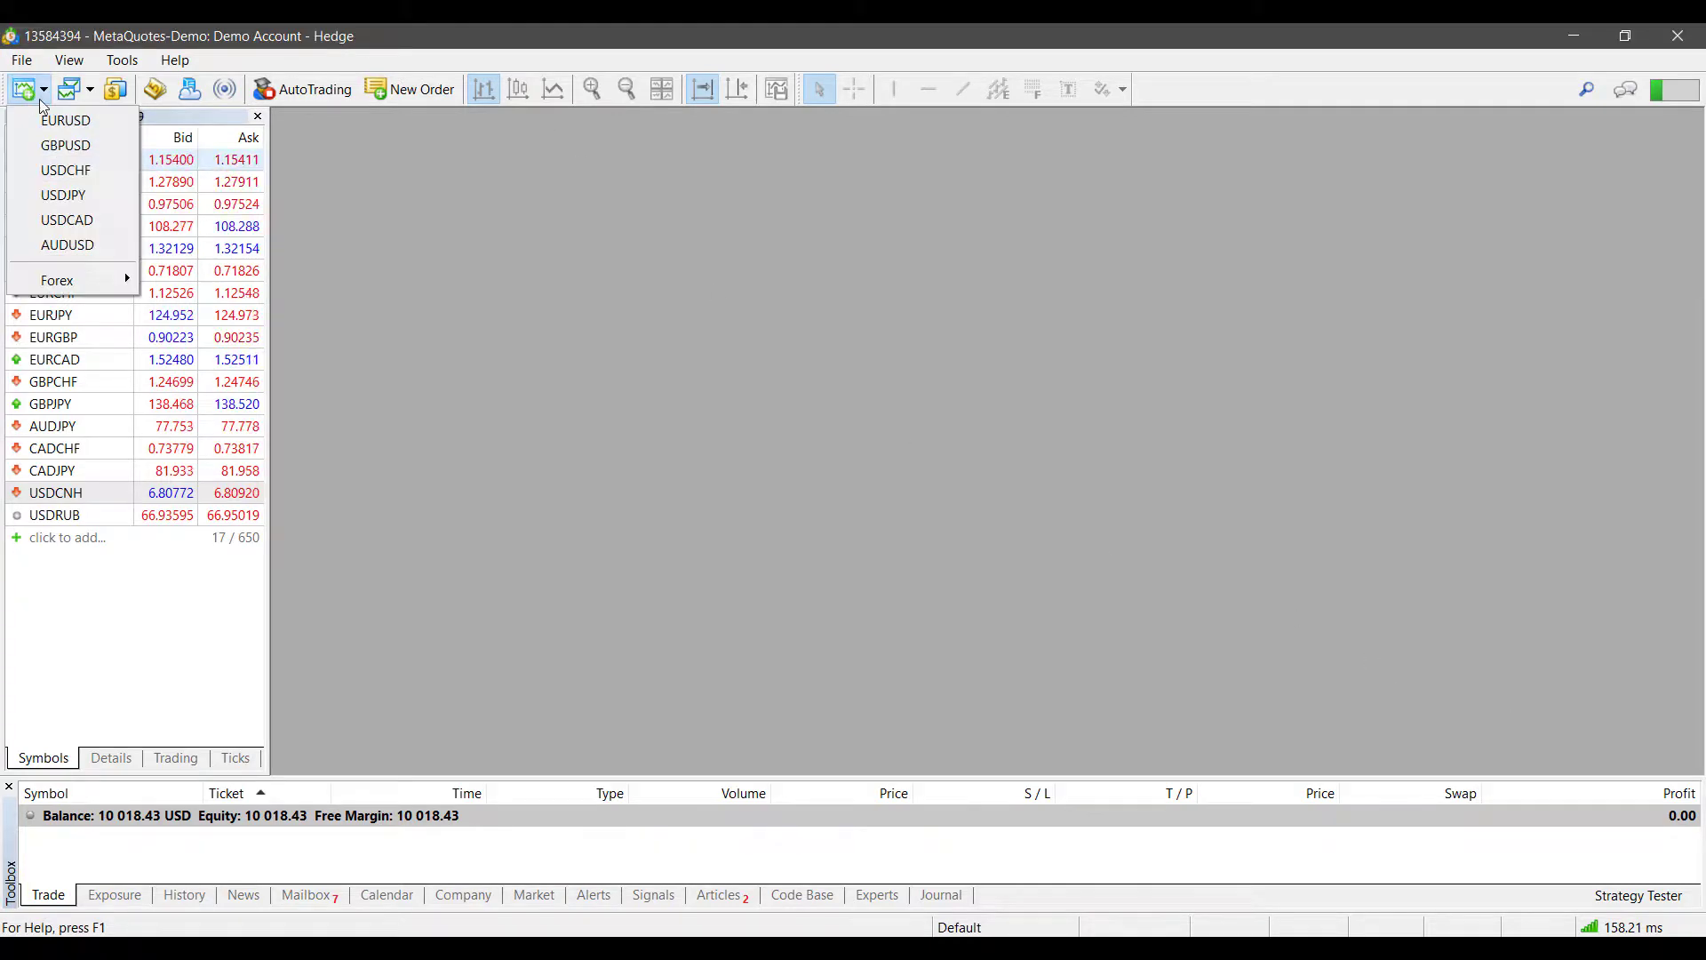
{"action": "left_click", "coordinate": [65, 121]}
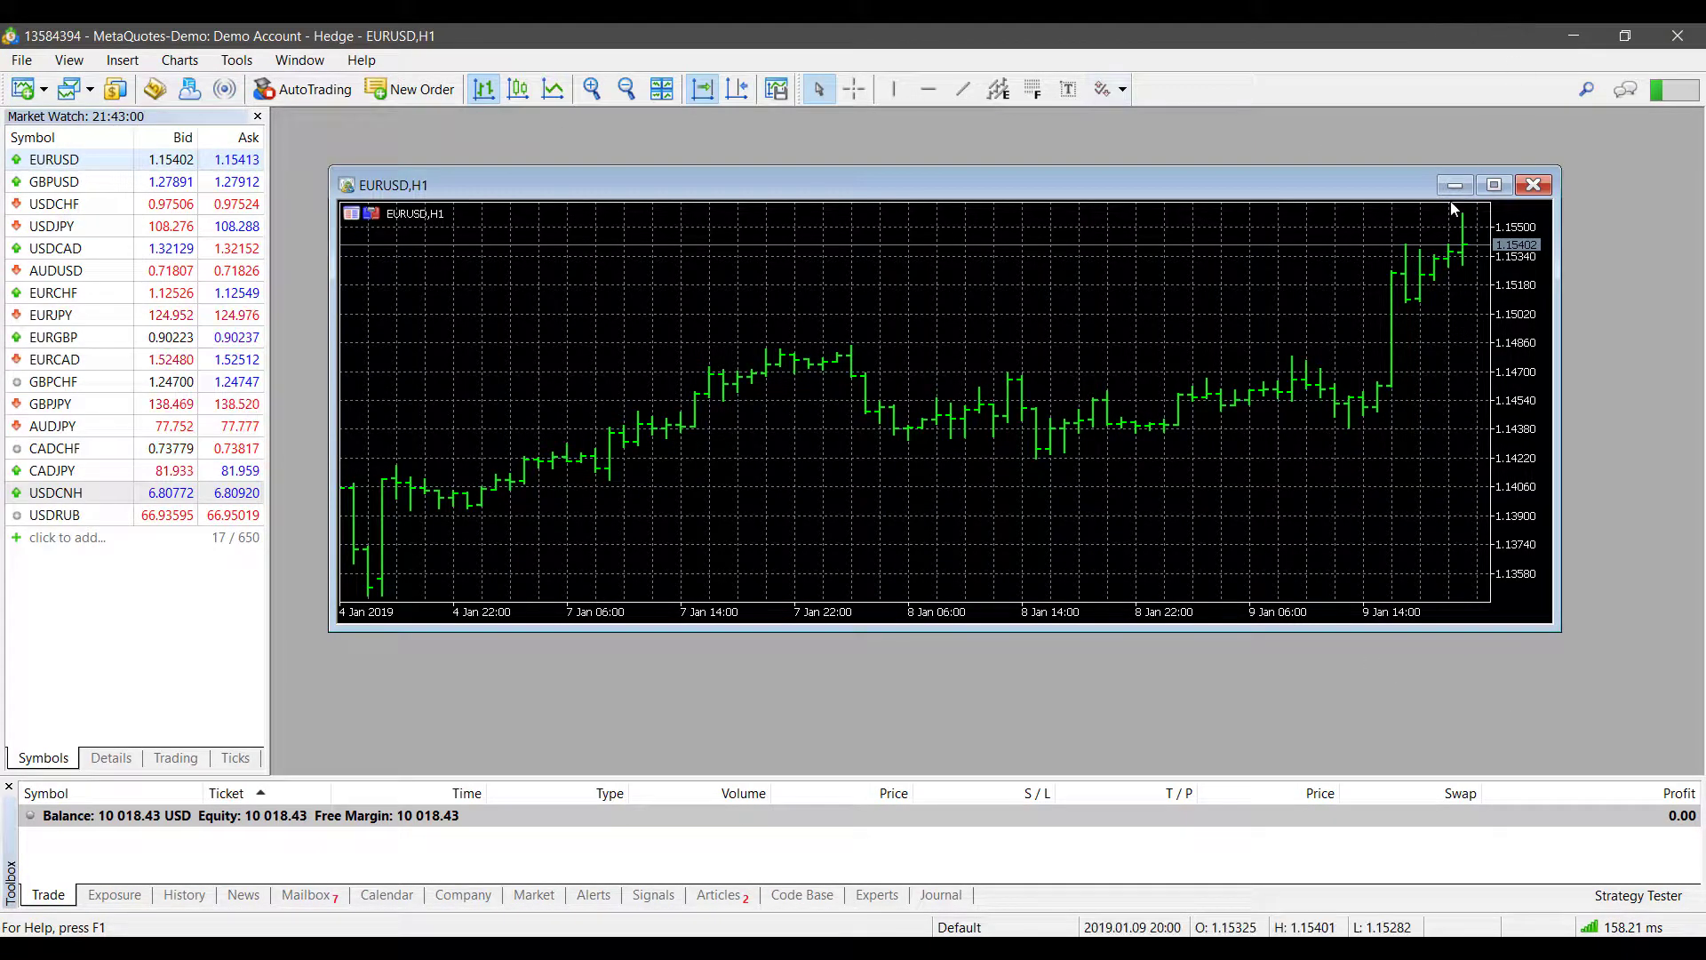
{"action": "left_click", "coordinate": [1496, 185]}
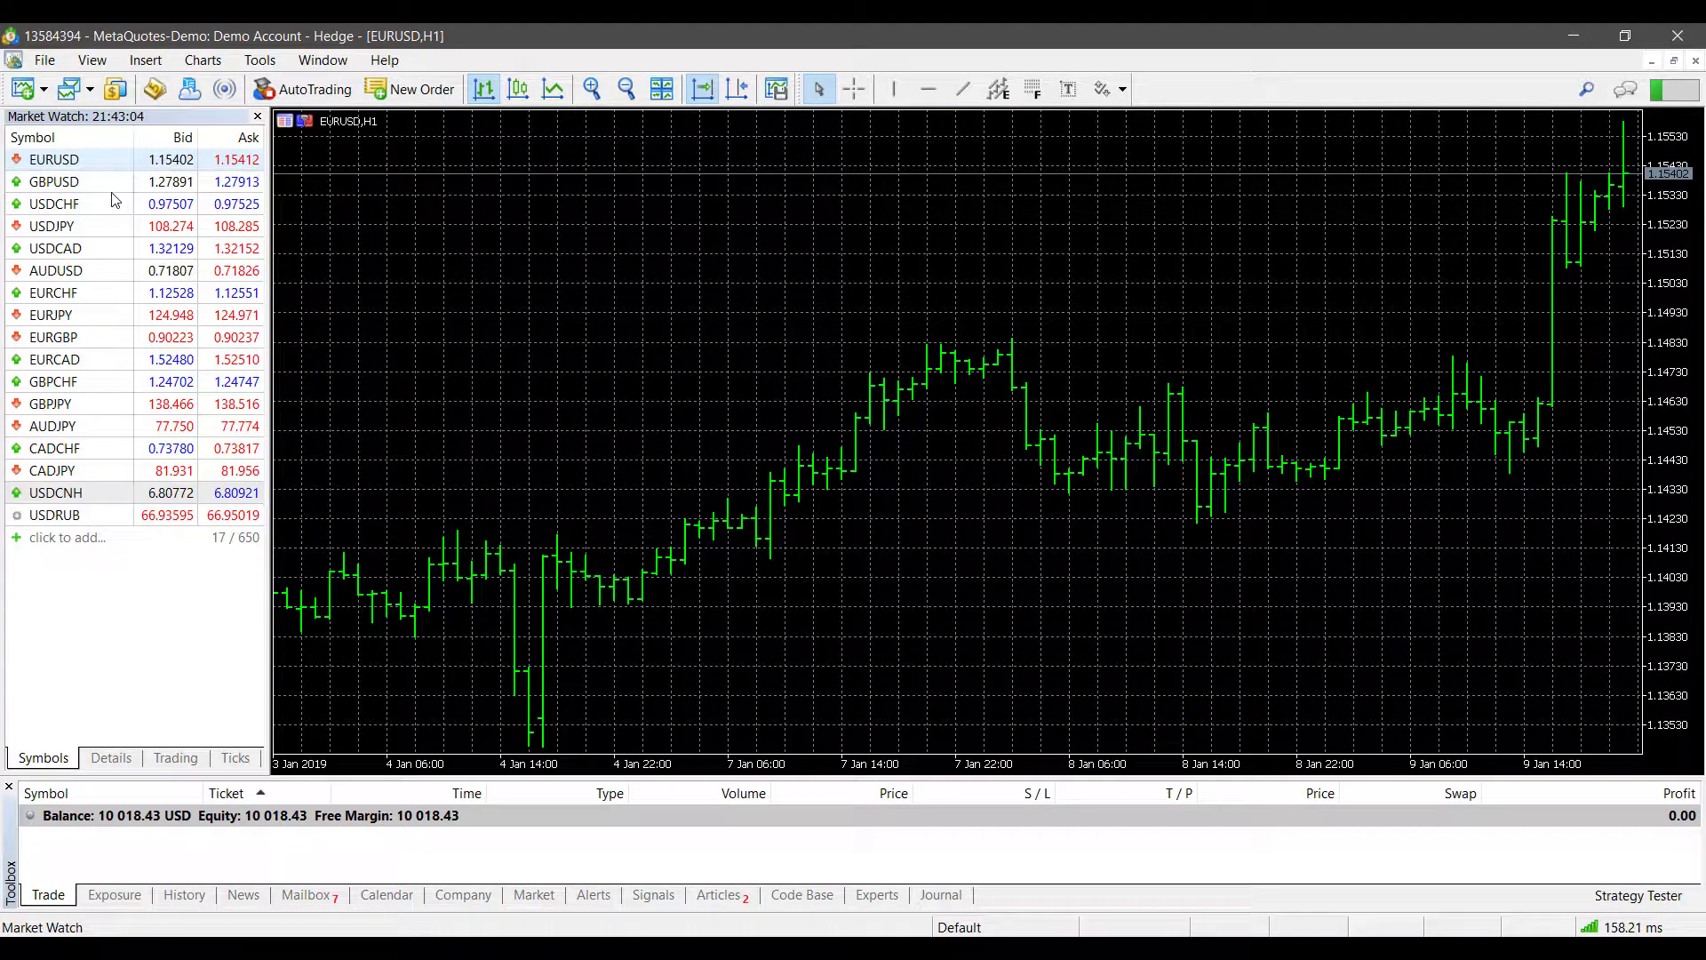
Sell 0.02 lots of EURUSD at market, accepting the requote fill at 1.15391
{"action": "right_click", "coordinate": [97, 162]}
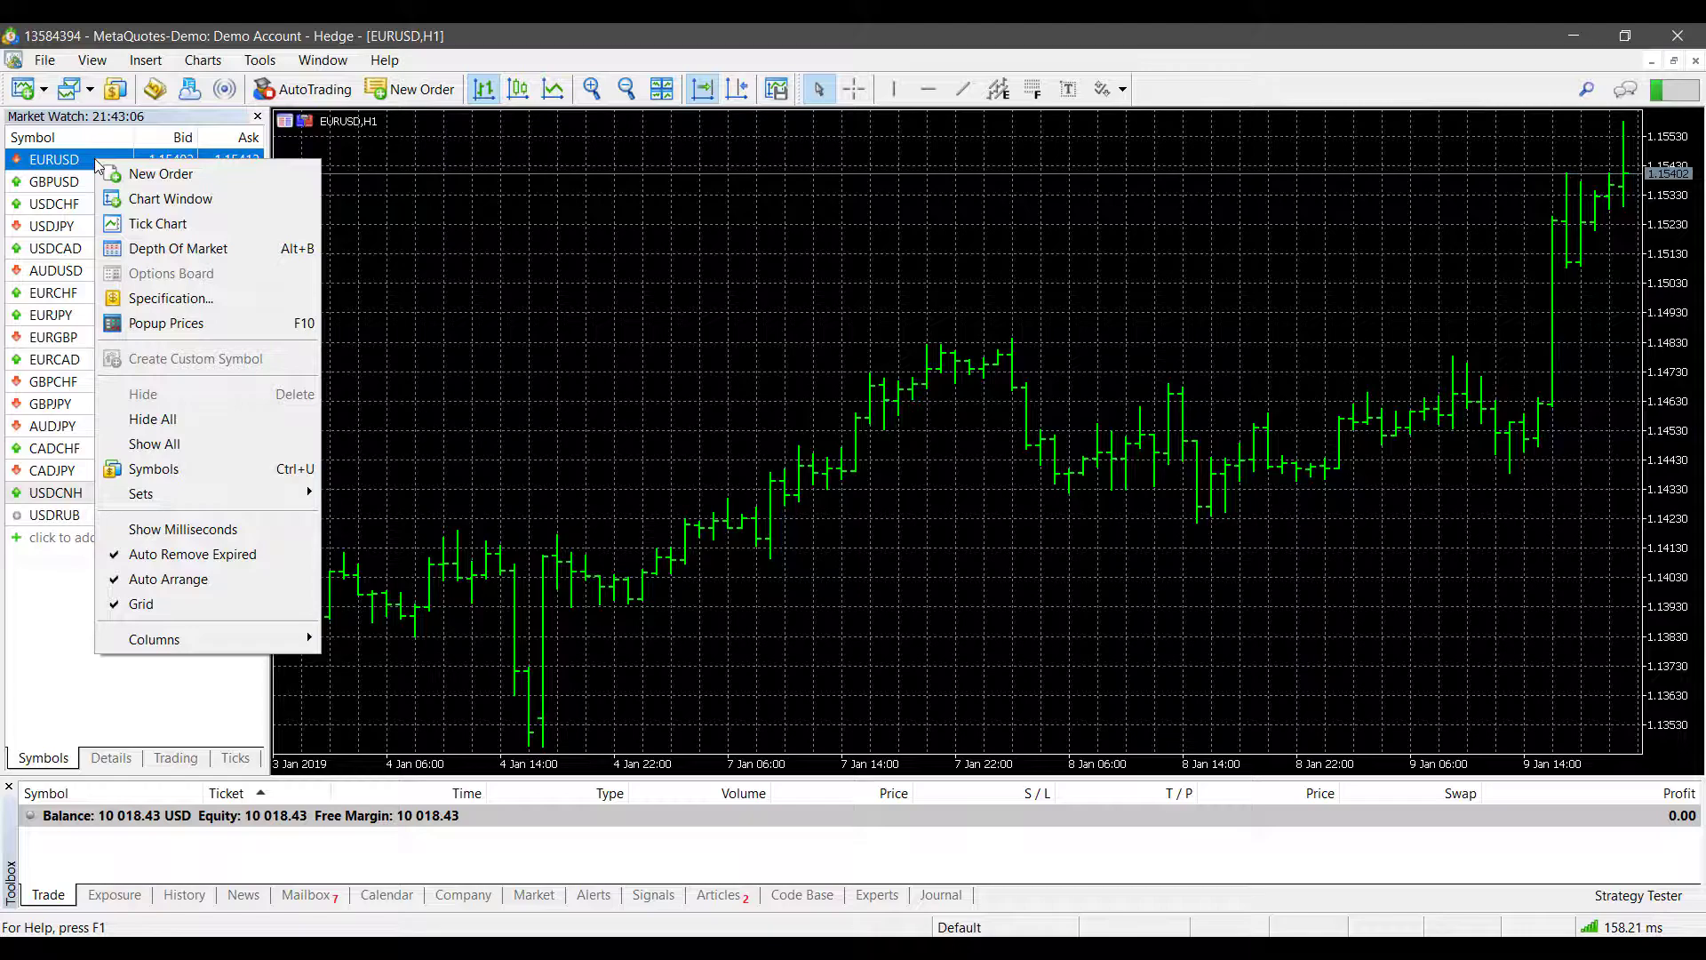
{"action": "left_click", "coordinate": [156, 174]}
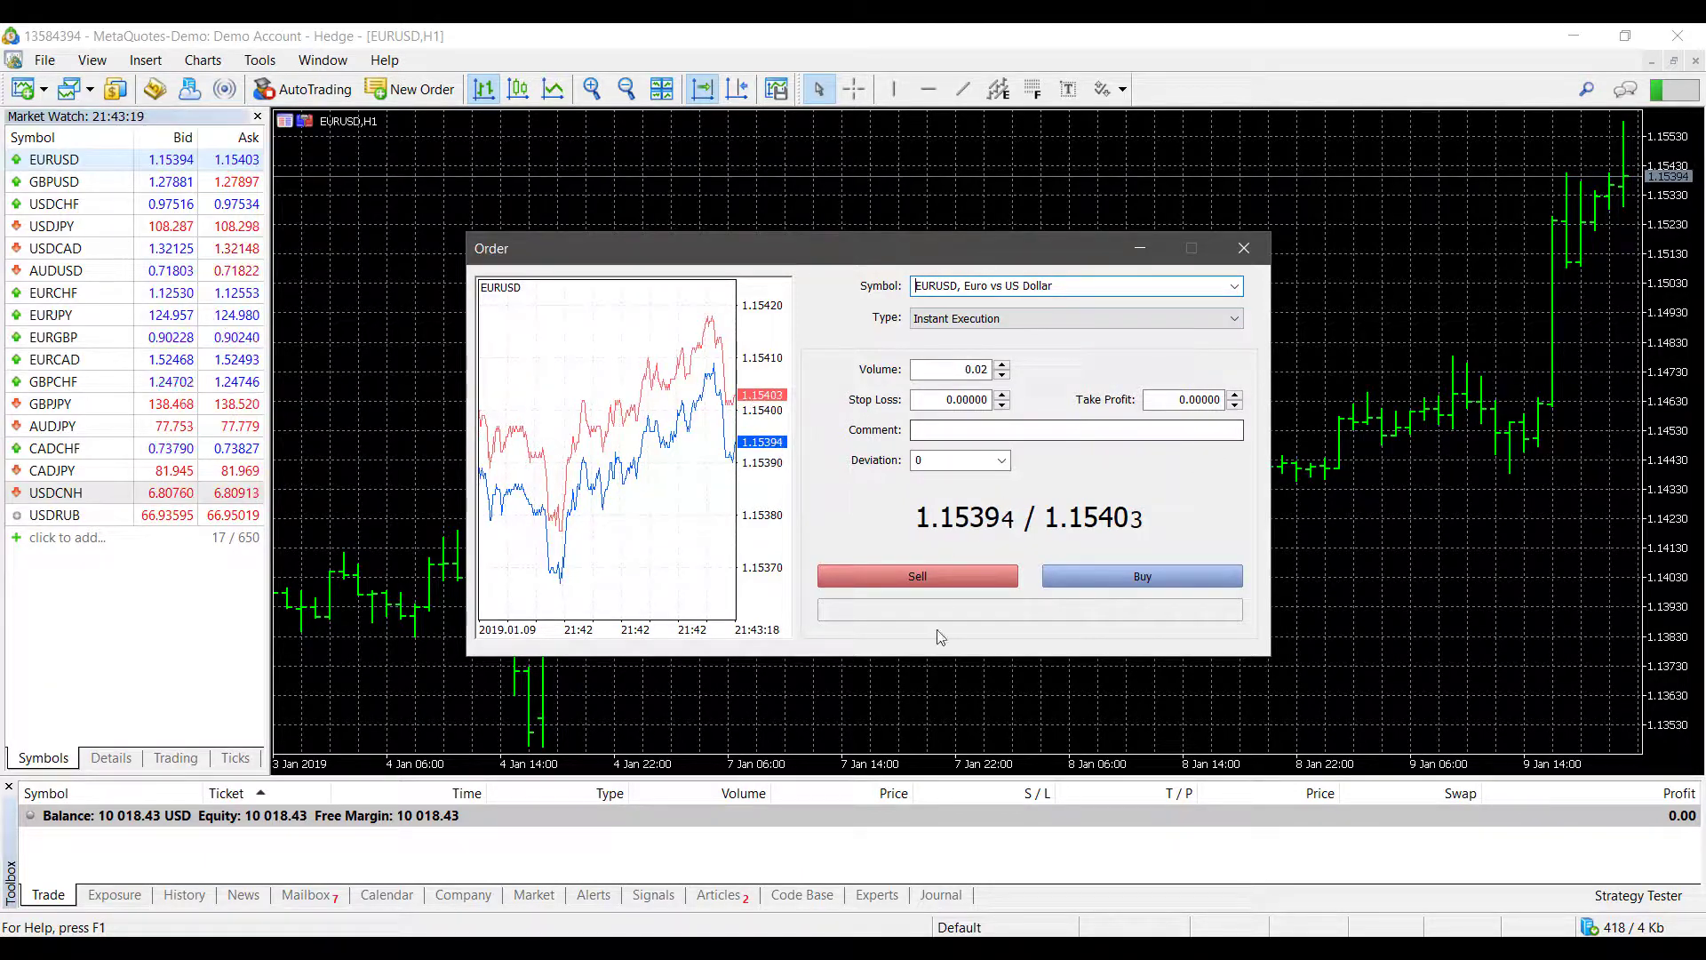
{"action": "left_click", "coordinate": [956, 579]}
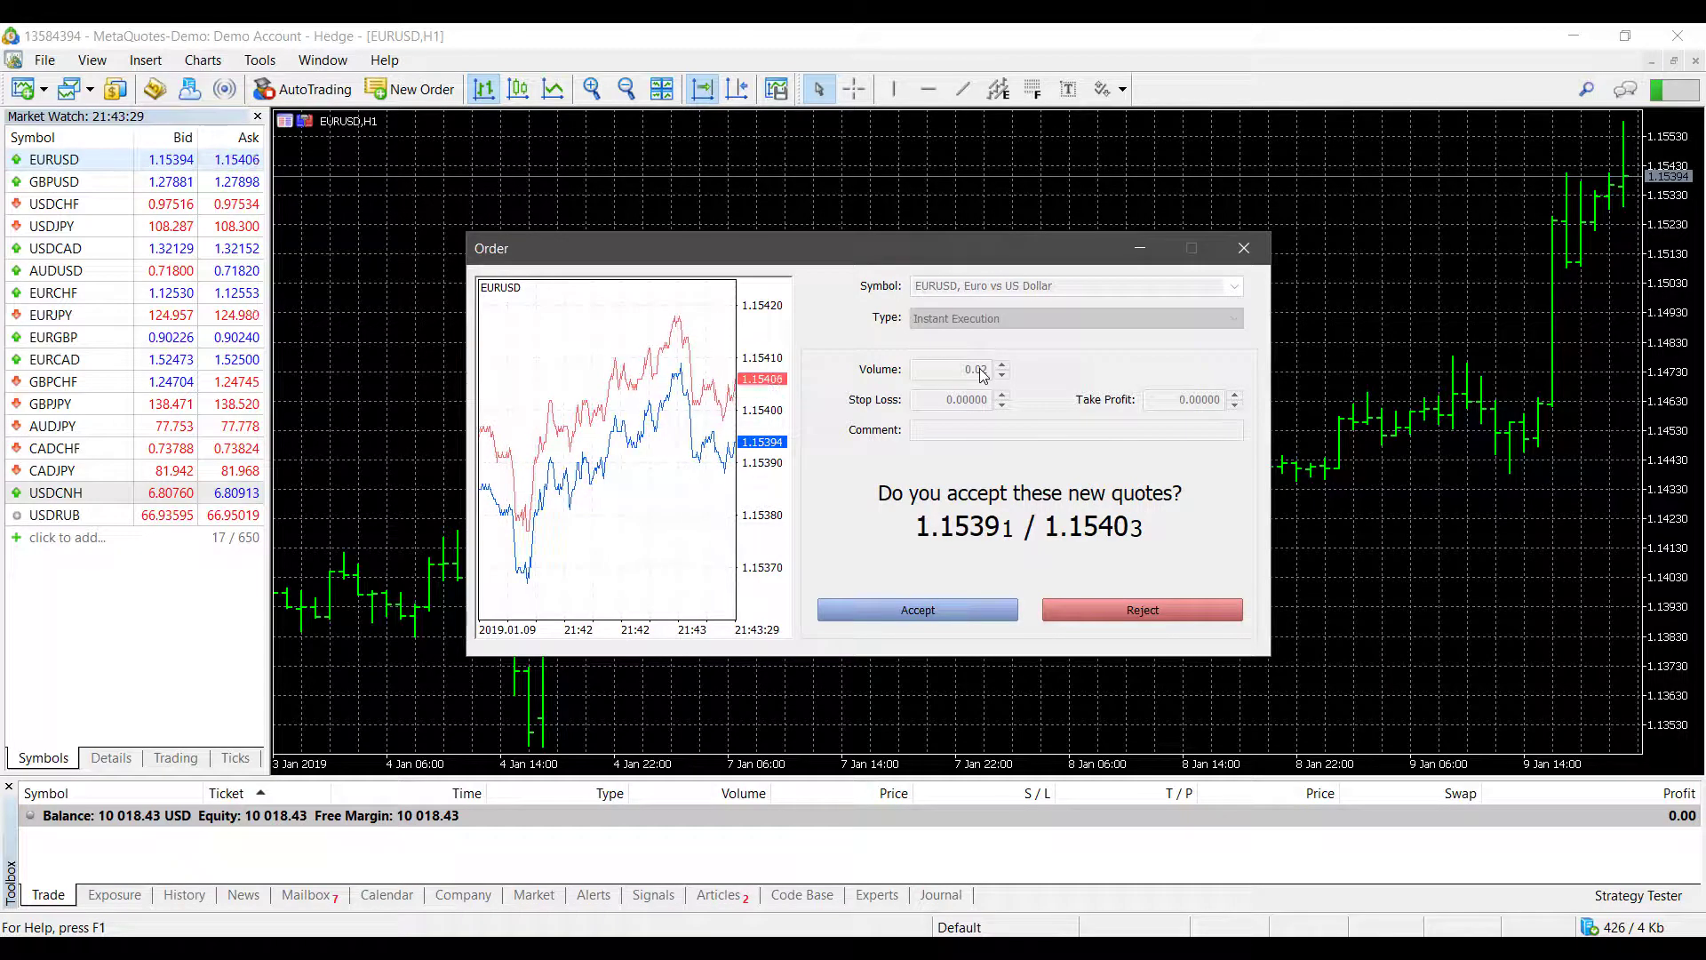
{"action": "left_click", "coordinate": [925, 609]}
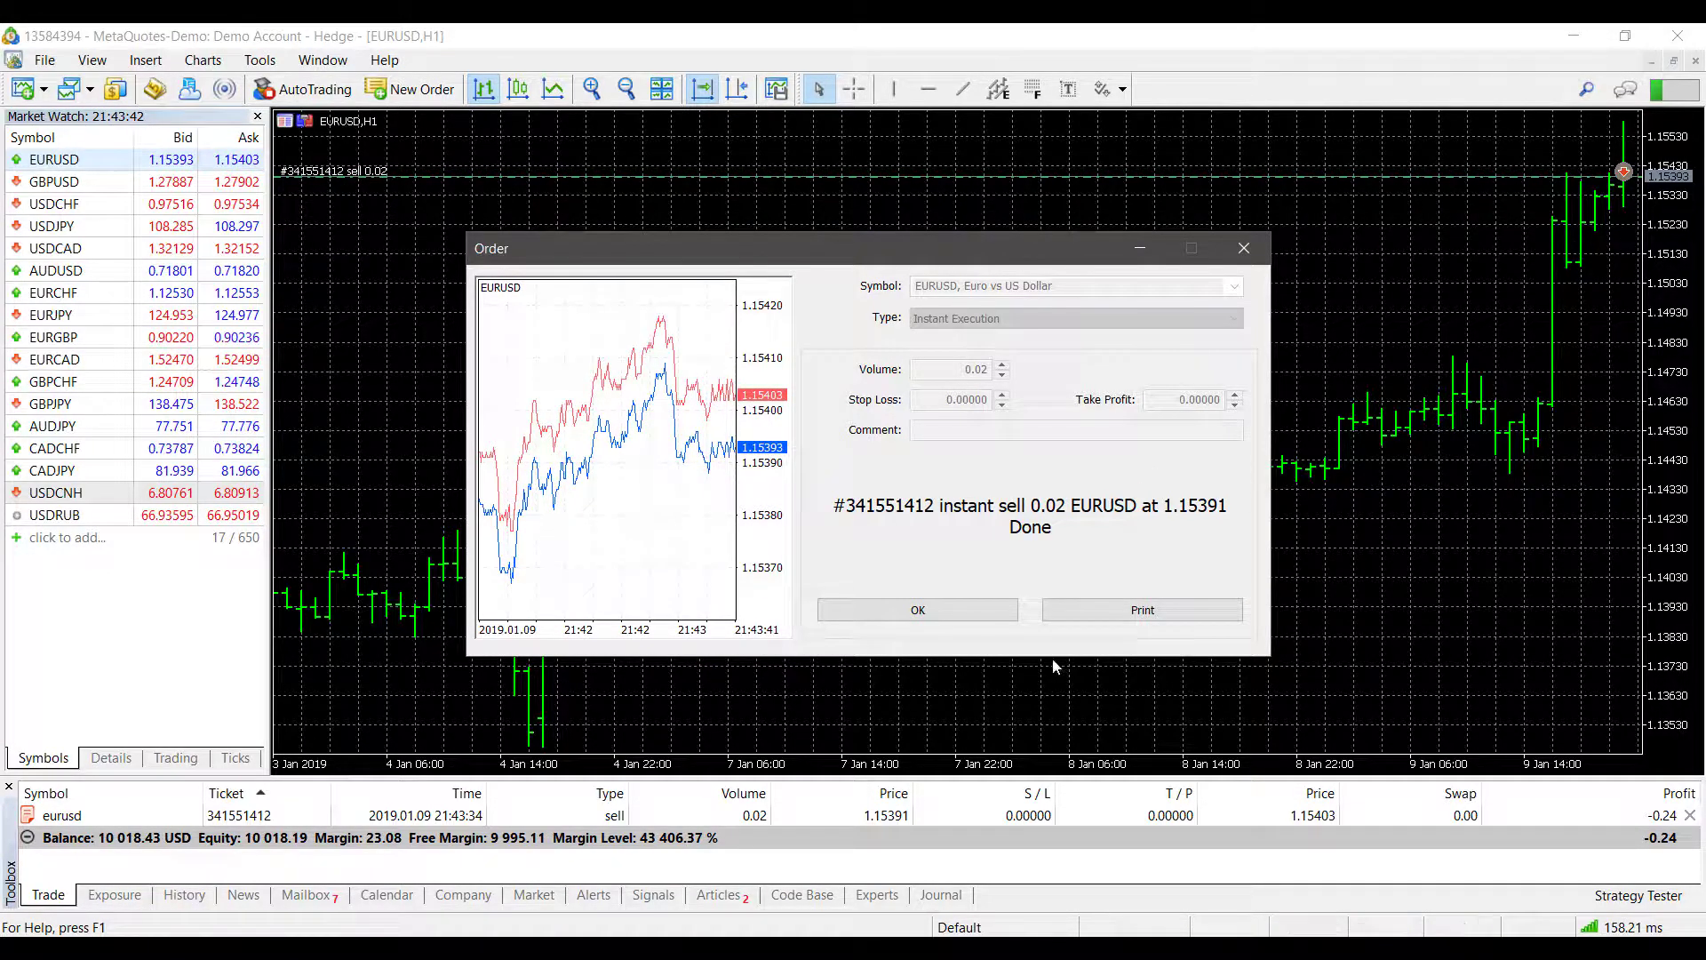
{"action": "left_click", "coordinate": [912, 609]}
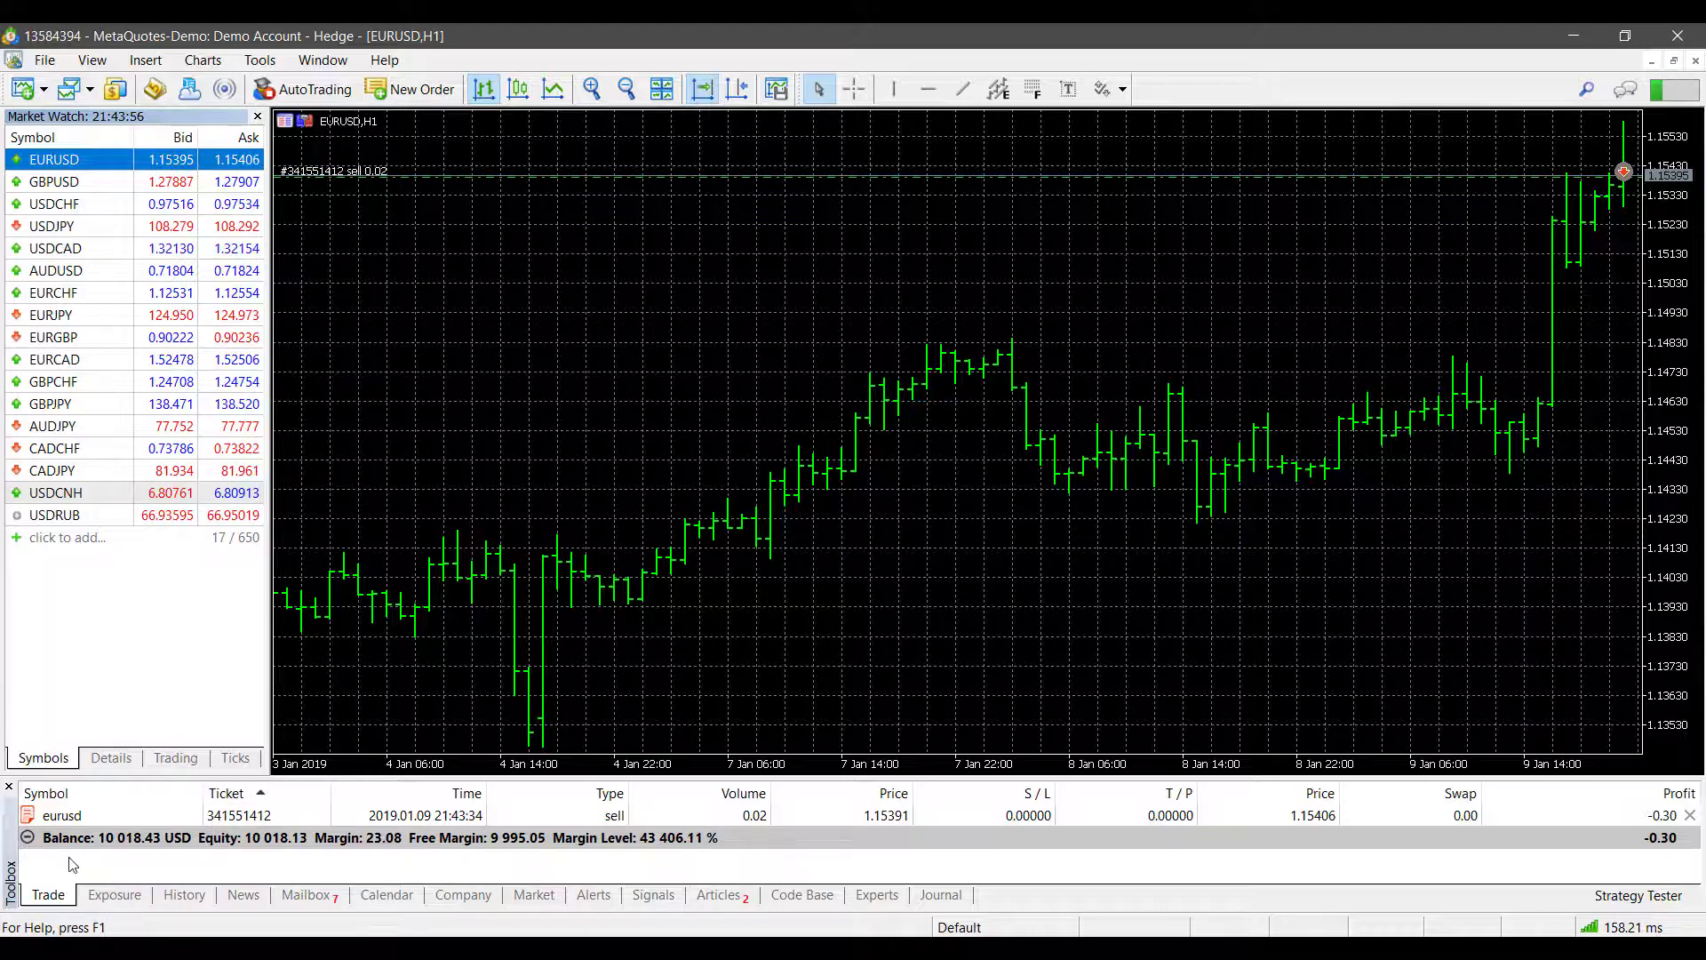
{"action": "left_click", "coordinate": [102, 69]}
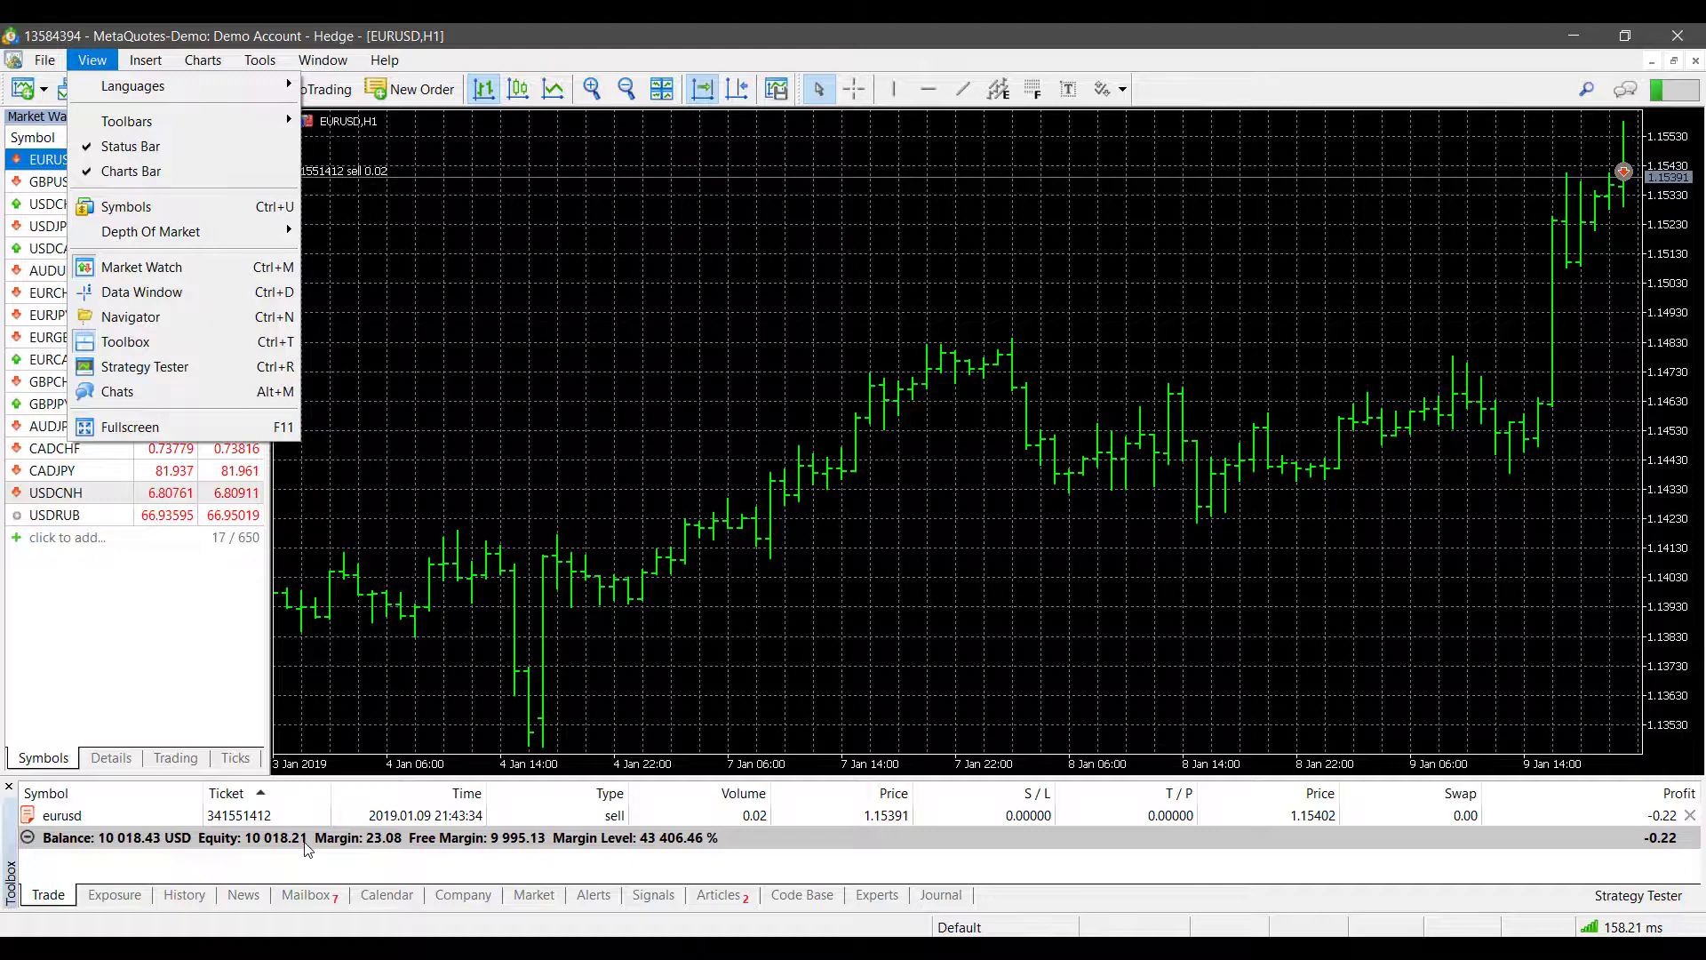
{"action": "left_click", "coordinate": [62, 918]}
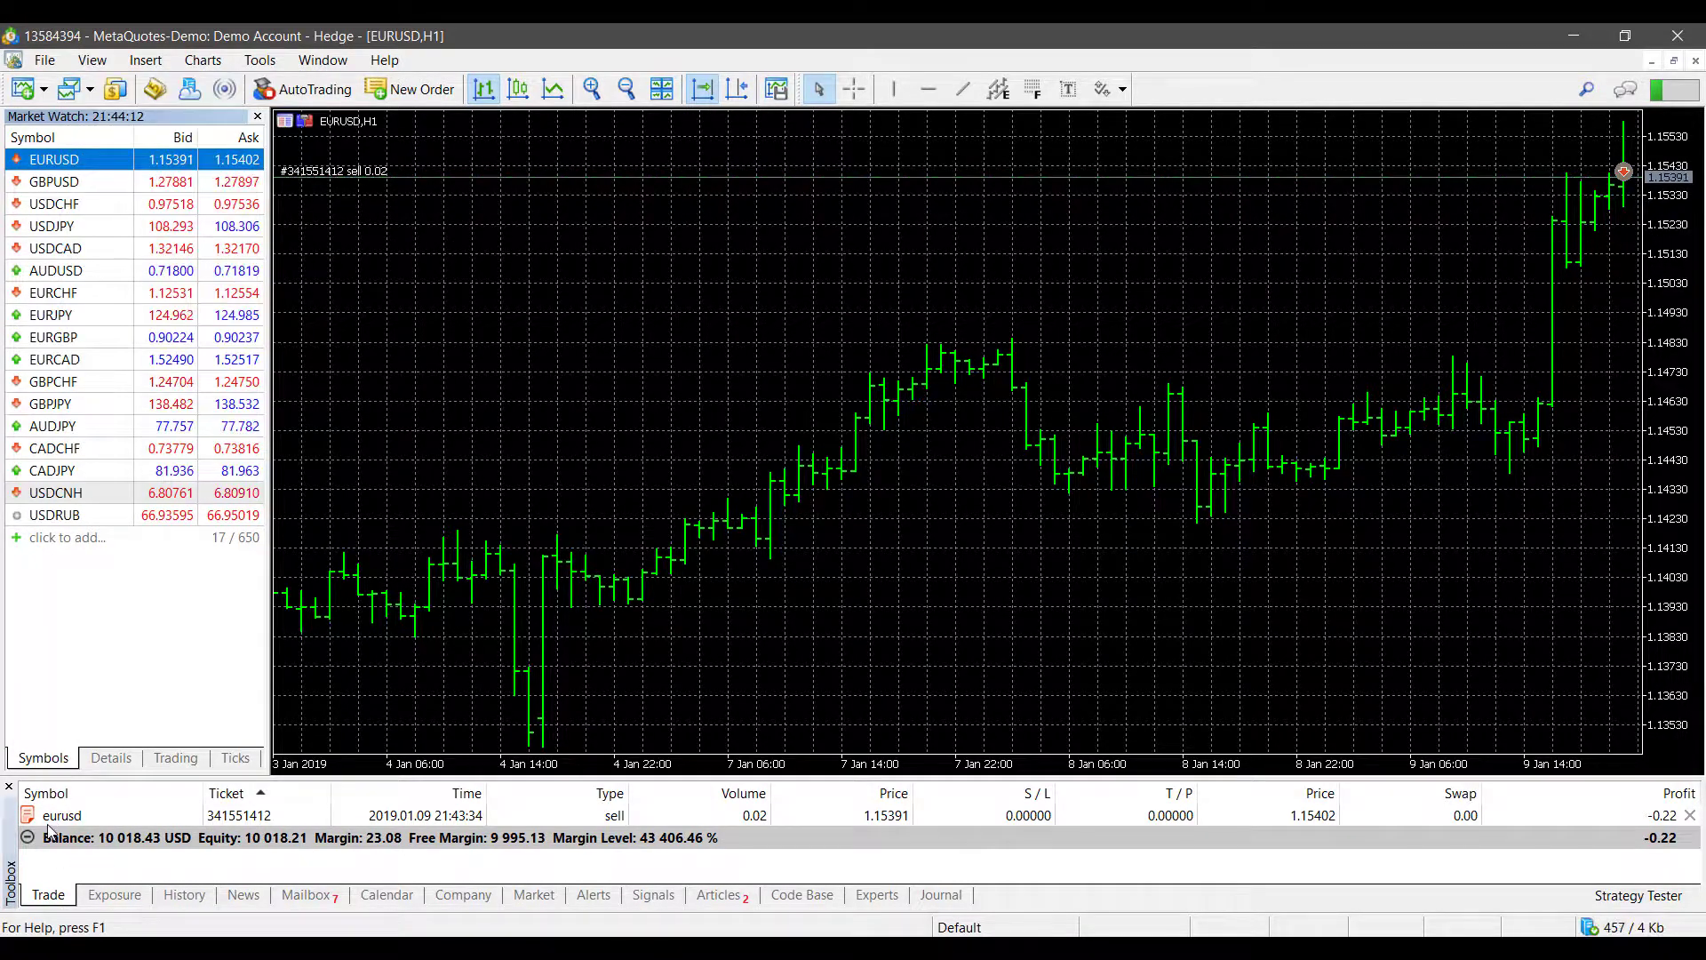
{"action": "left_click", "coordinate": [180, 898]}
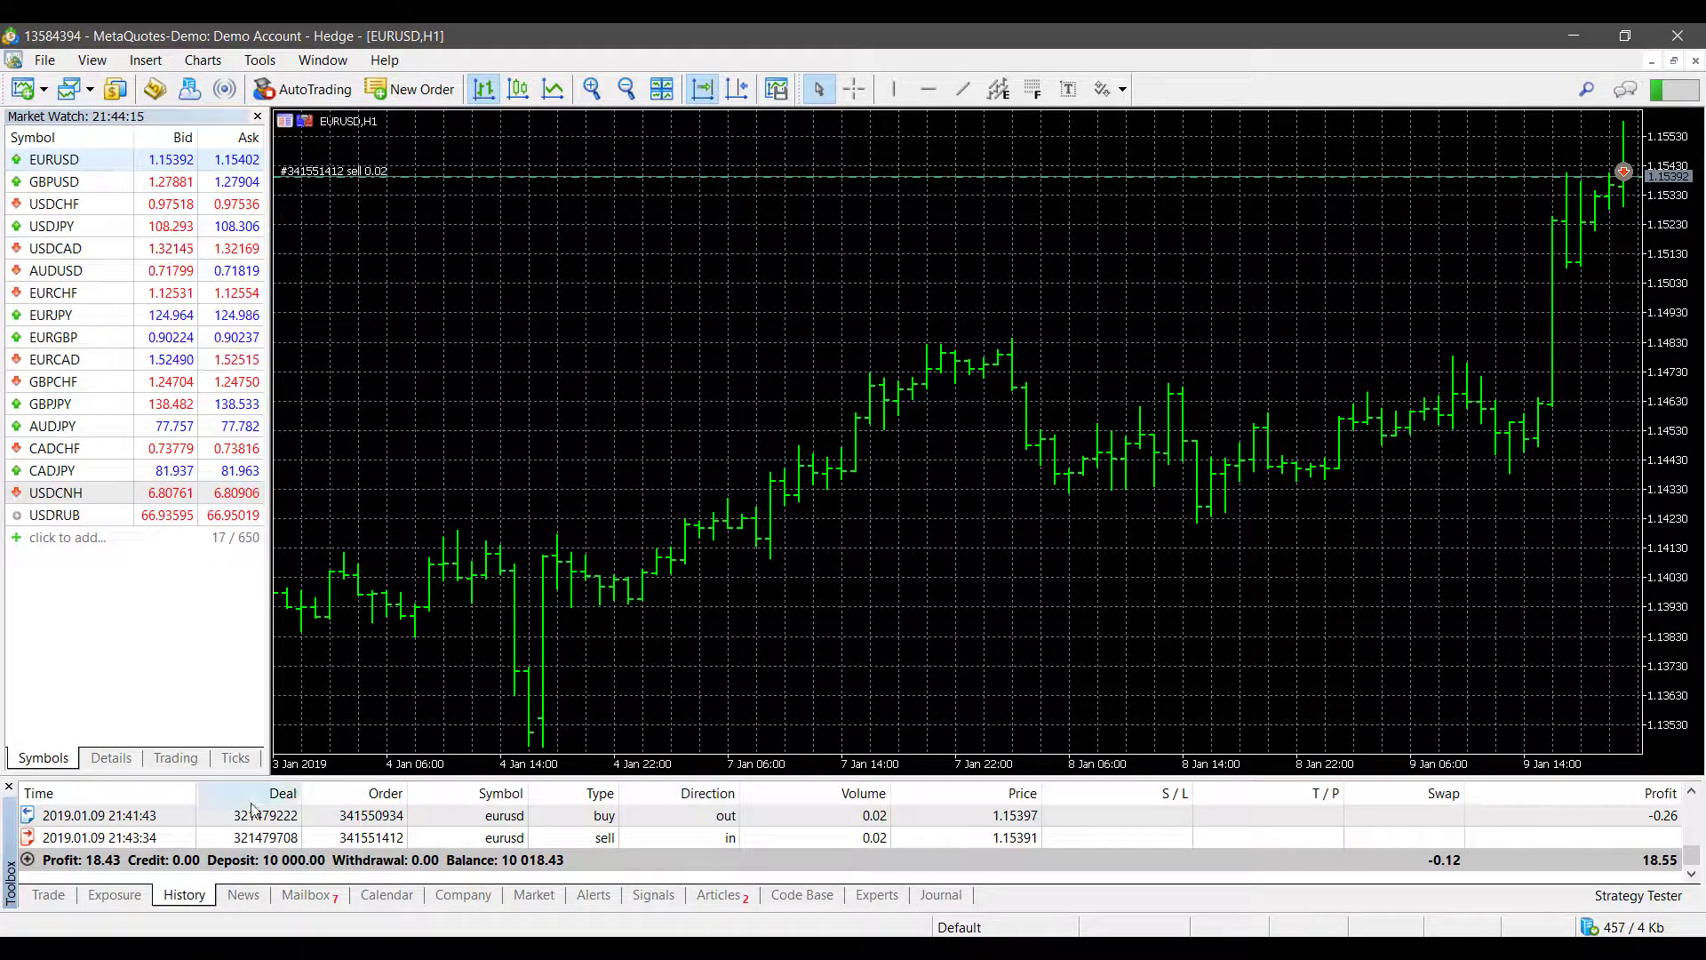
{"action": "left_click", "coordinate": [125, 895]}
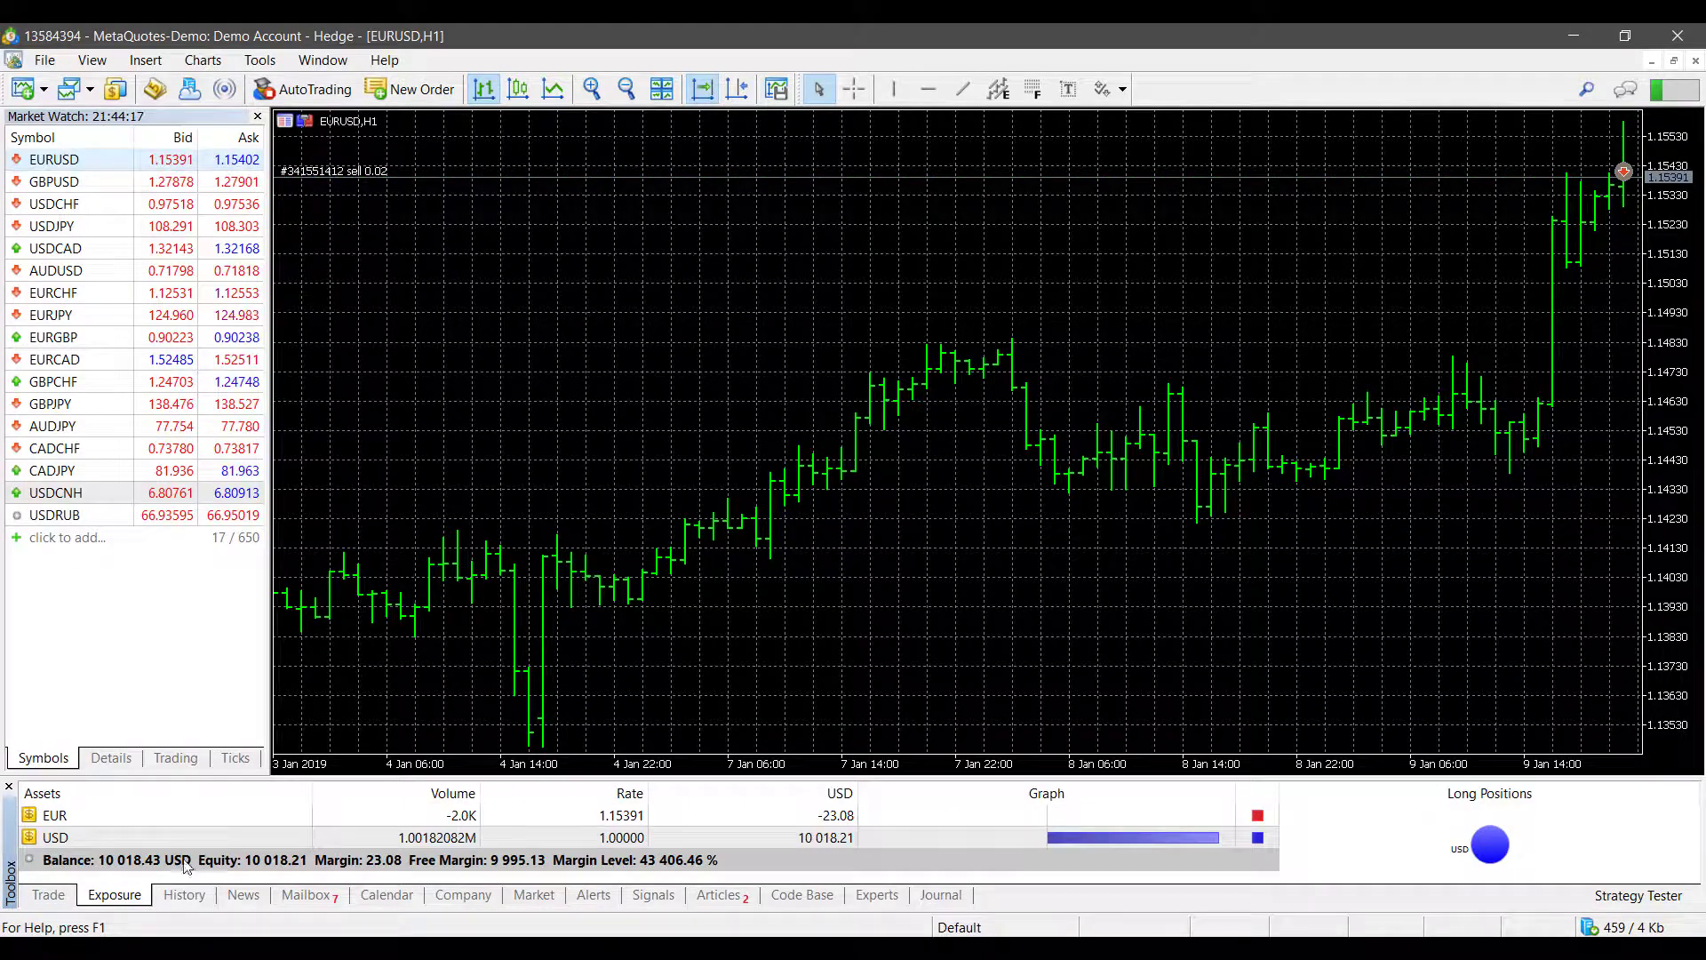
{"action": "left_click", "coordinate": [48, 898]}
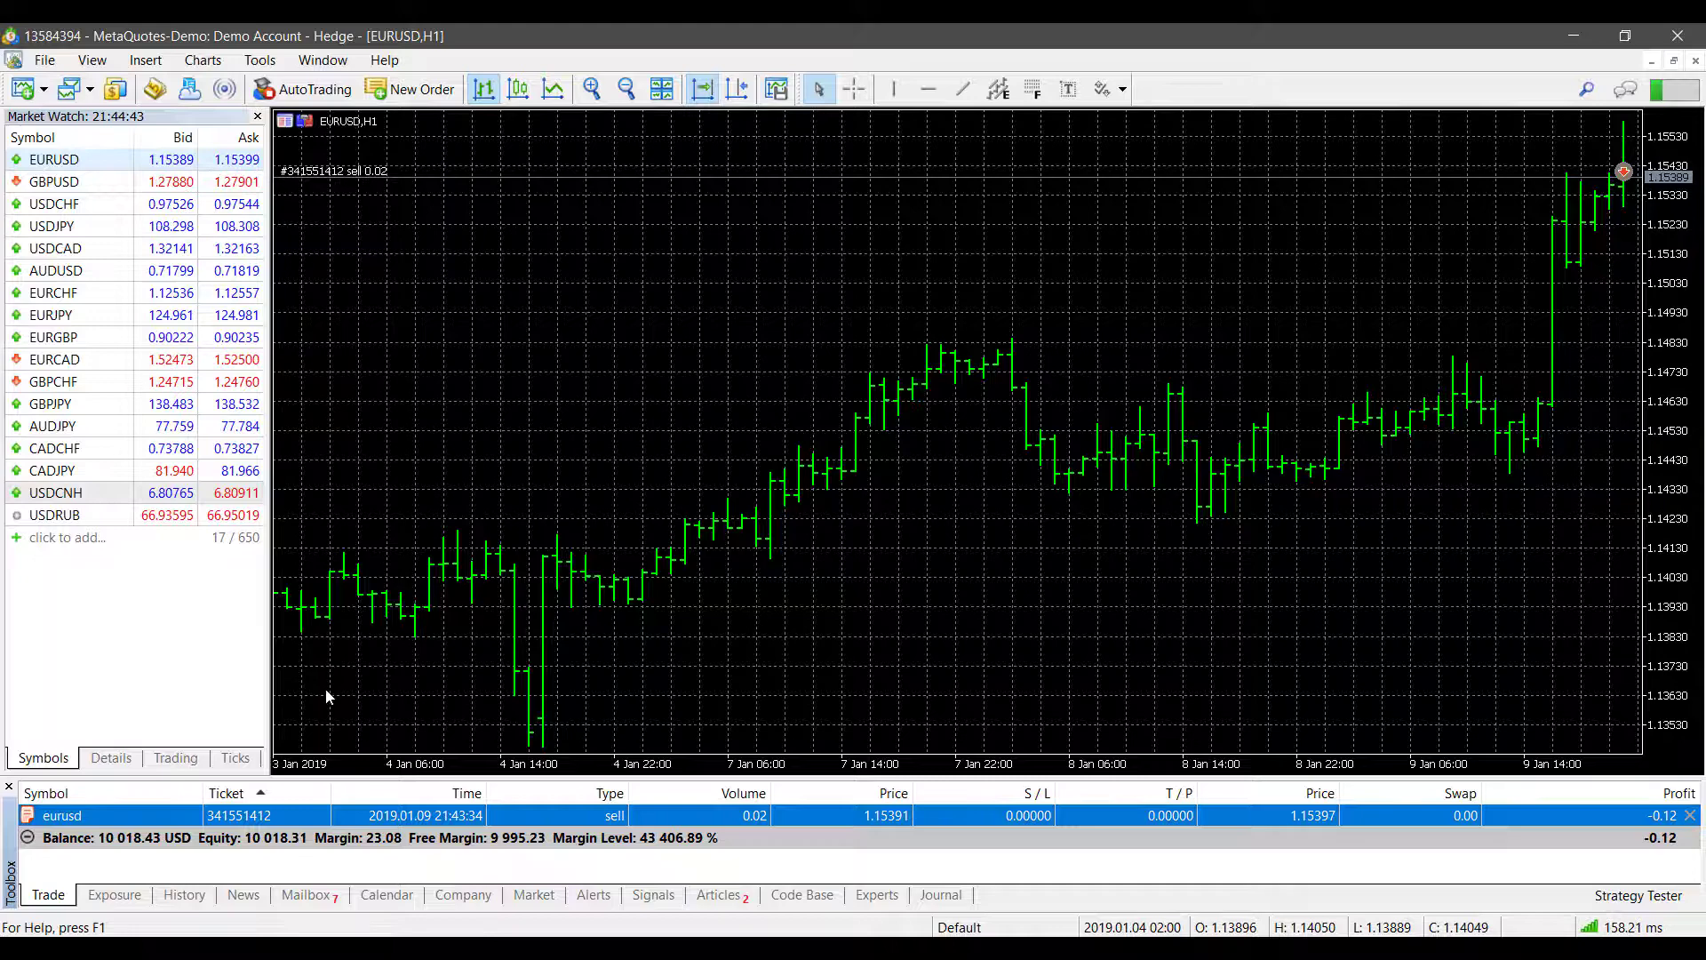
Browse the EURUSD position's Trailing Stop, Volumes, Profit and Report submenus
{"action": "right_click", "coordinate": [127, 819]}
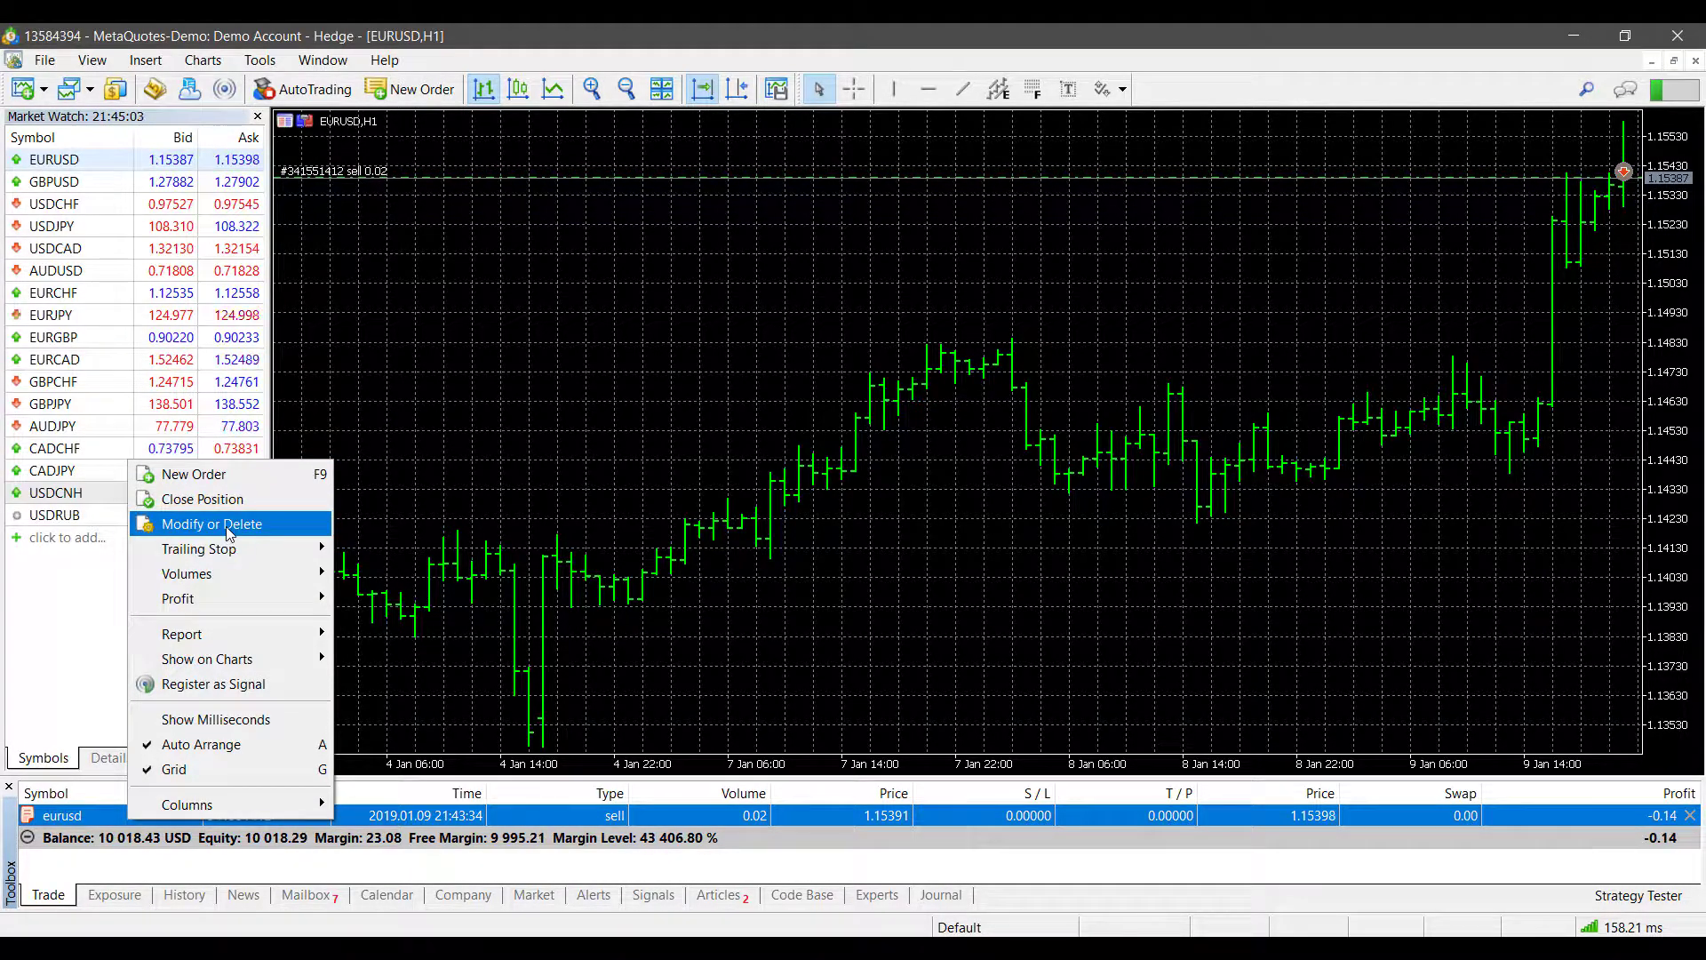
{"action": "mouse_move", "coordinate": [276, 551]}
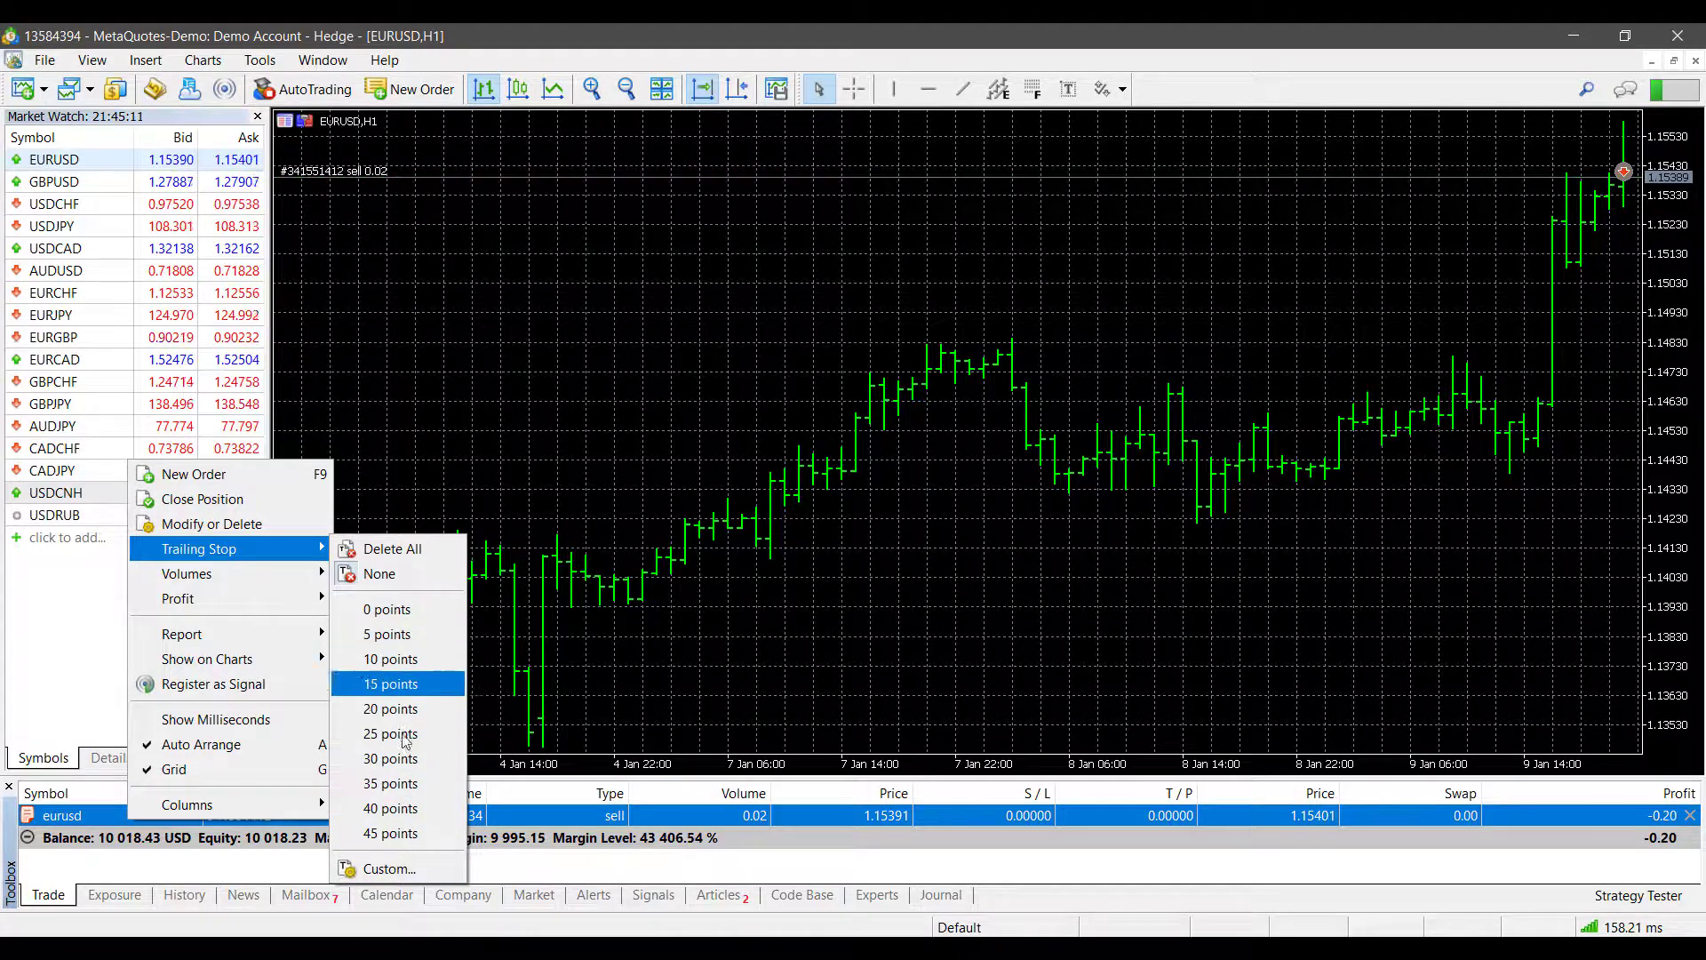
{"action": "mouse_move", "coordinate": [318, 565]}
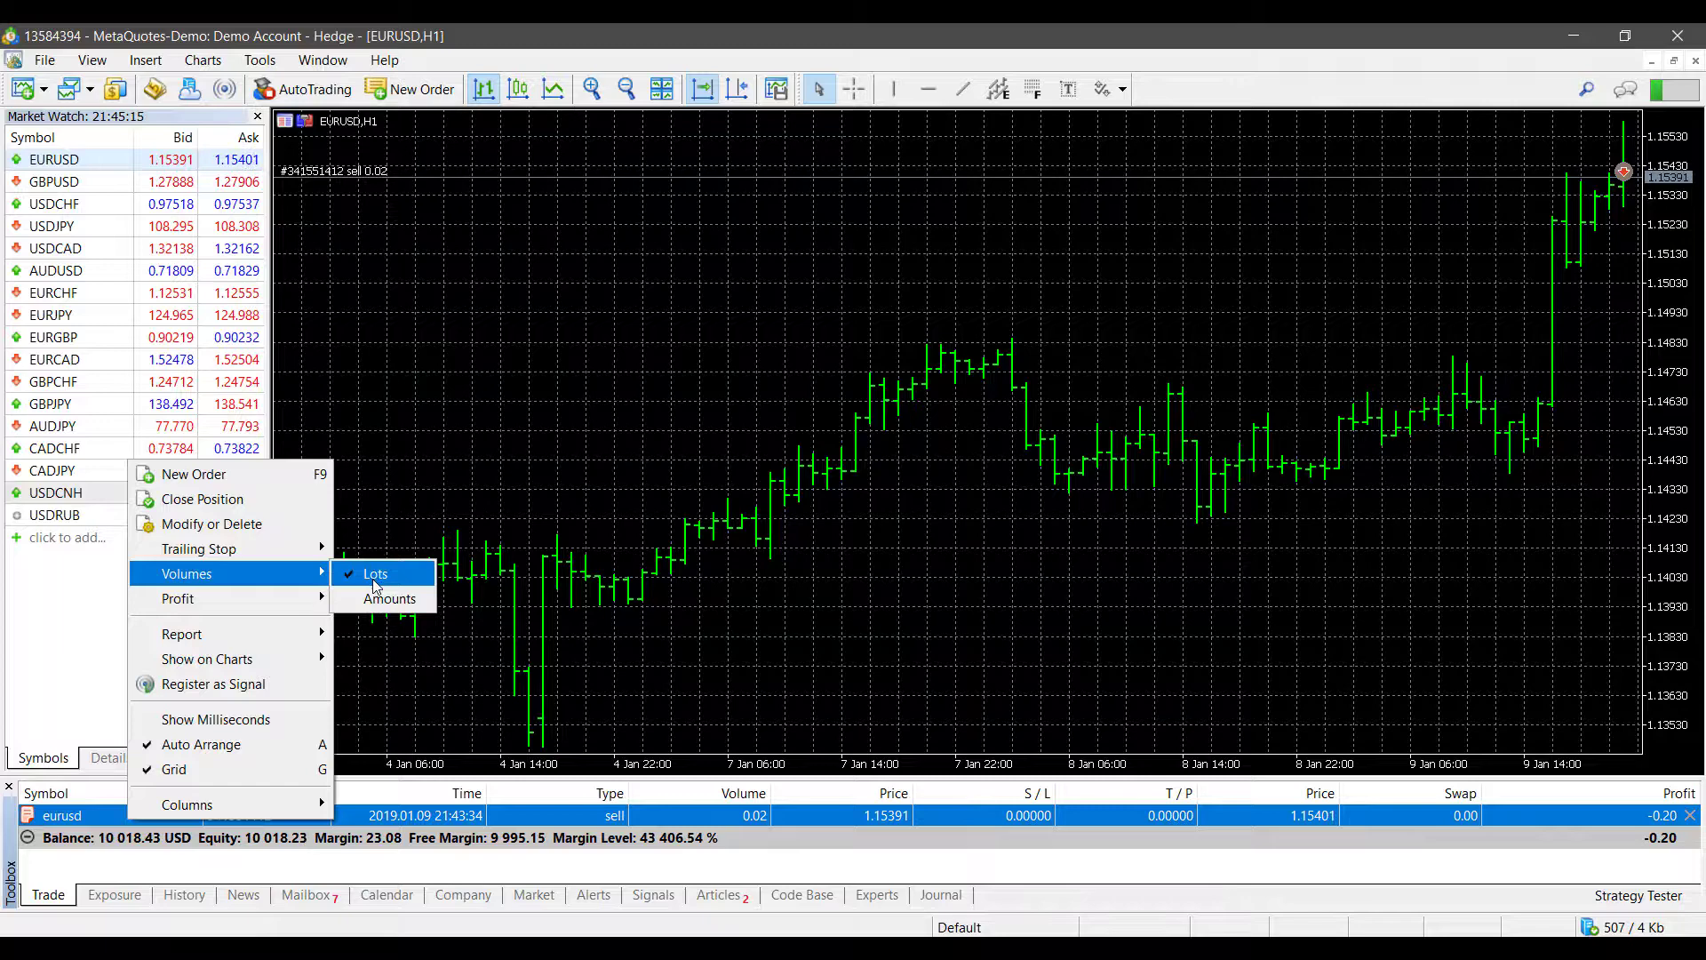
{"action": "mouse_move", "coordinate": [284, 602]}
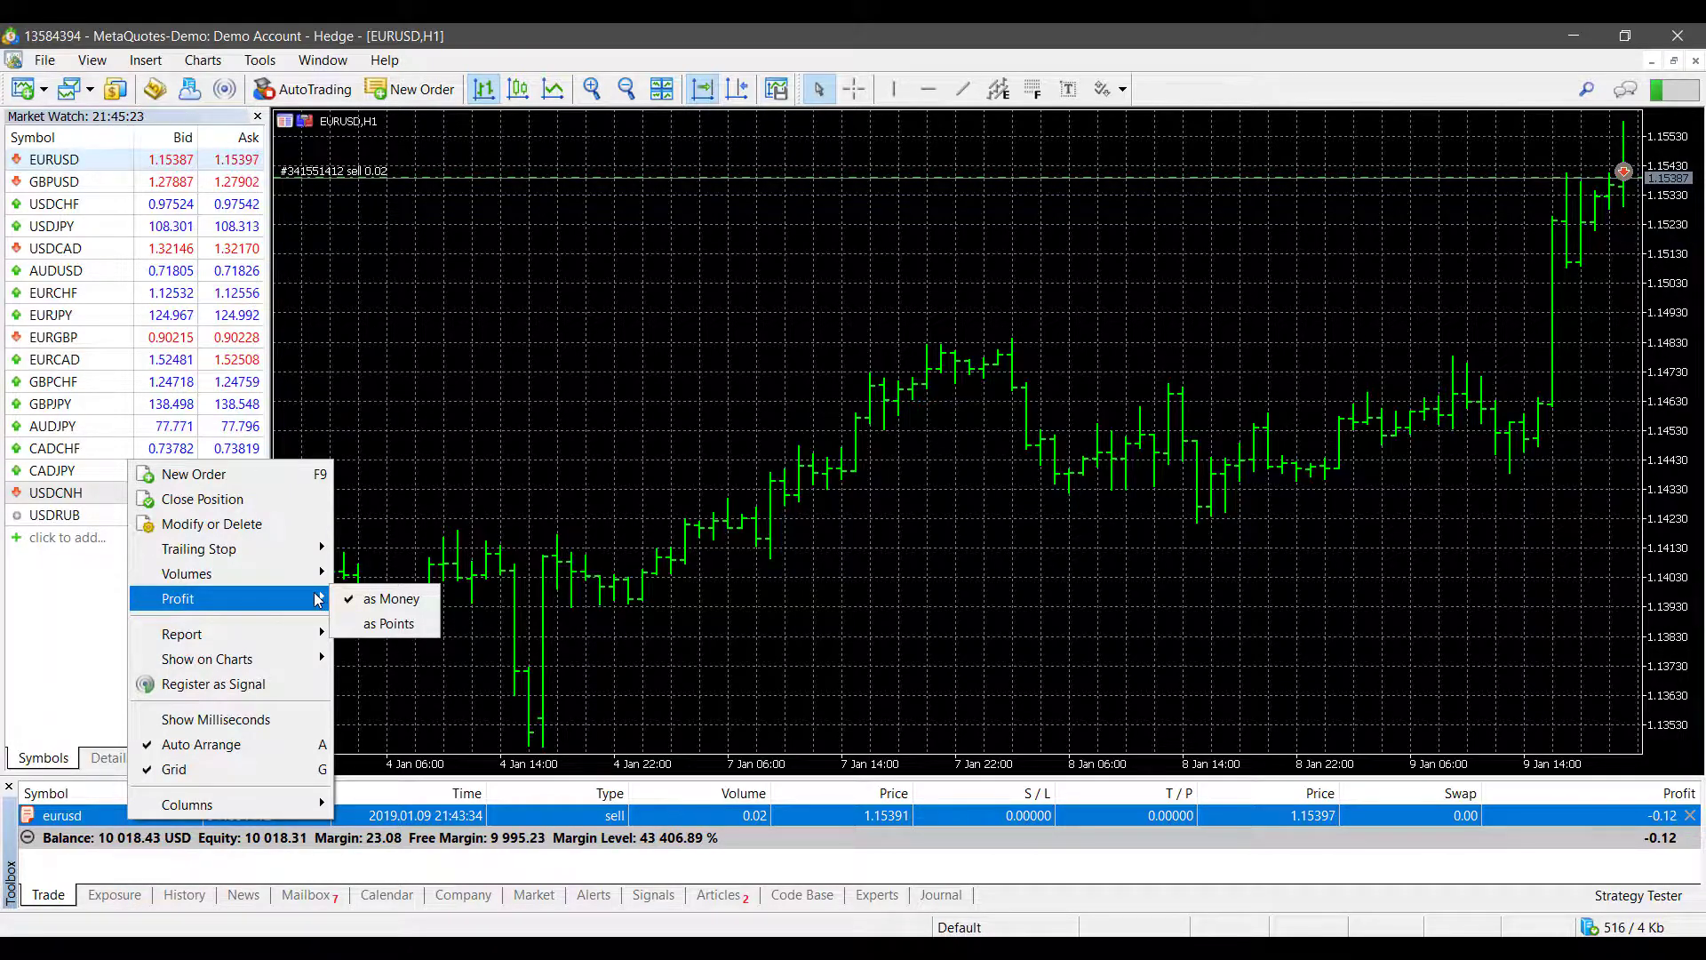
{"action": "mouse_move", "coordinate": [321, 665]}
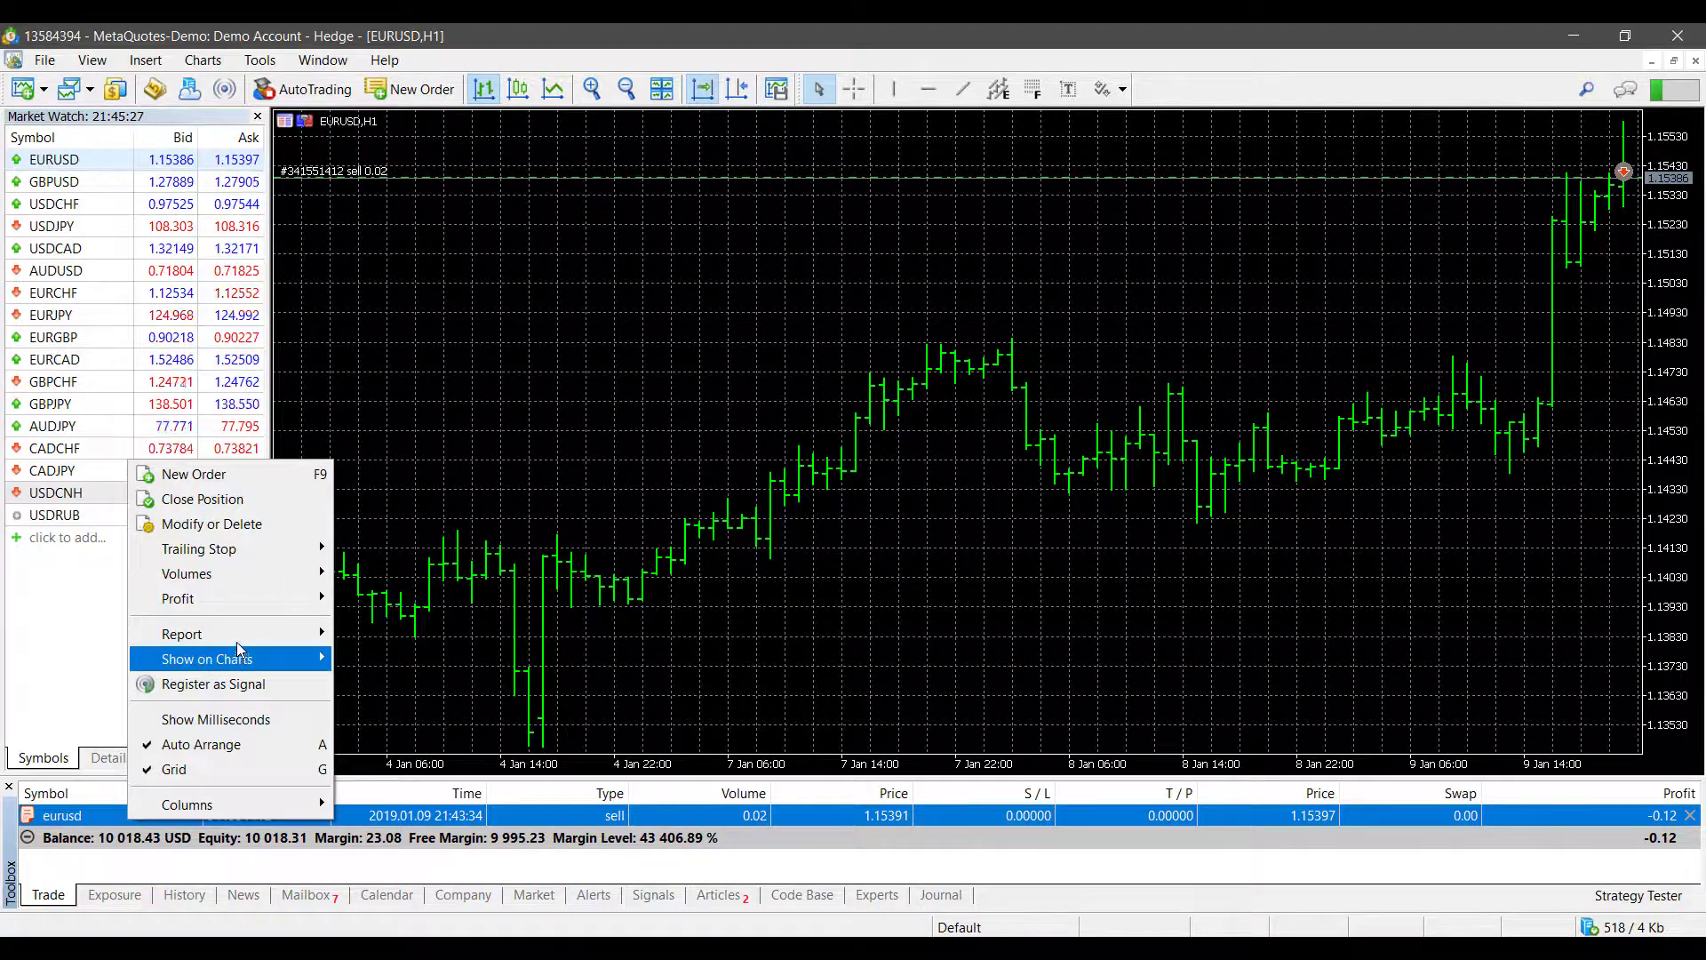
{"action": "mouse_move", "coordinate": [240, 640]}
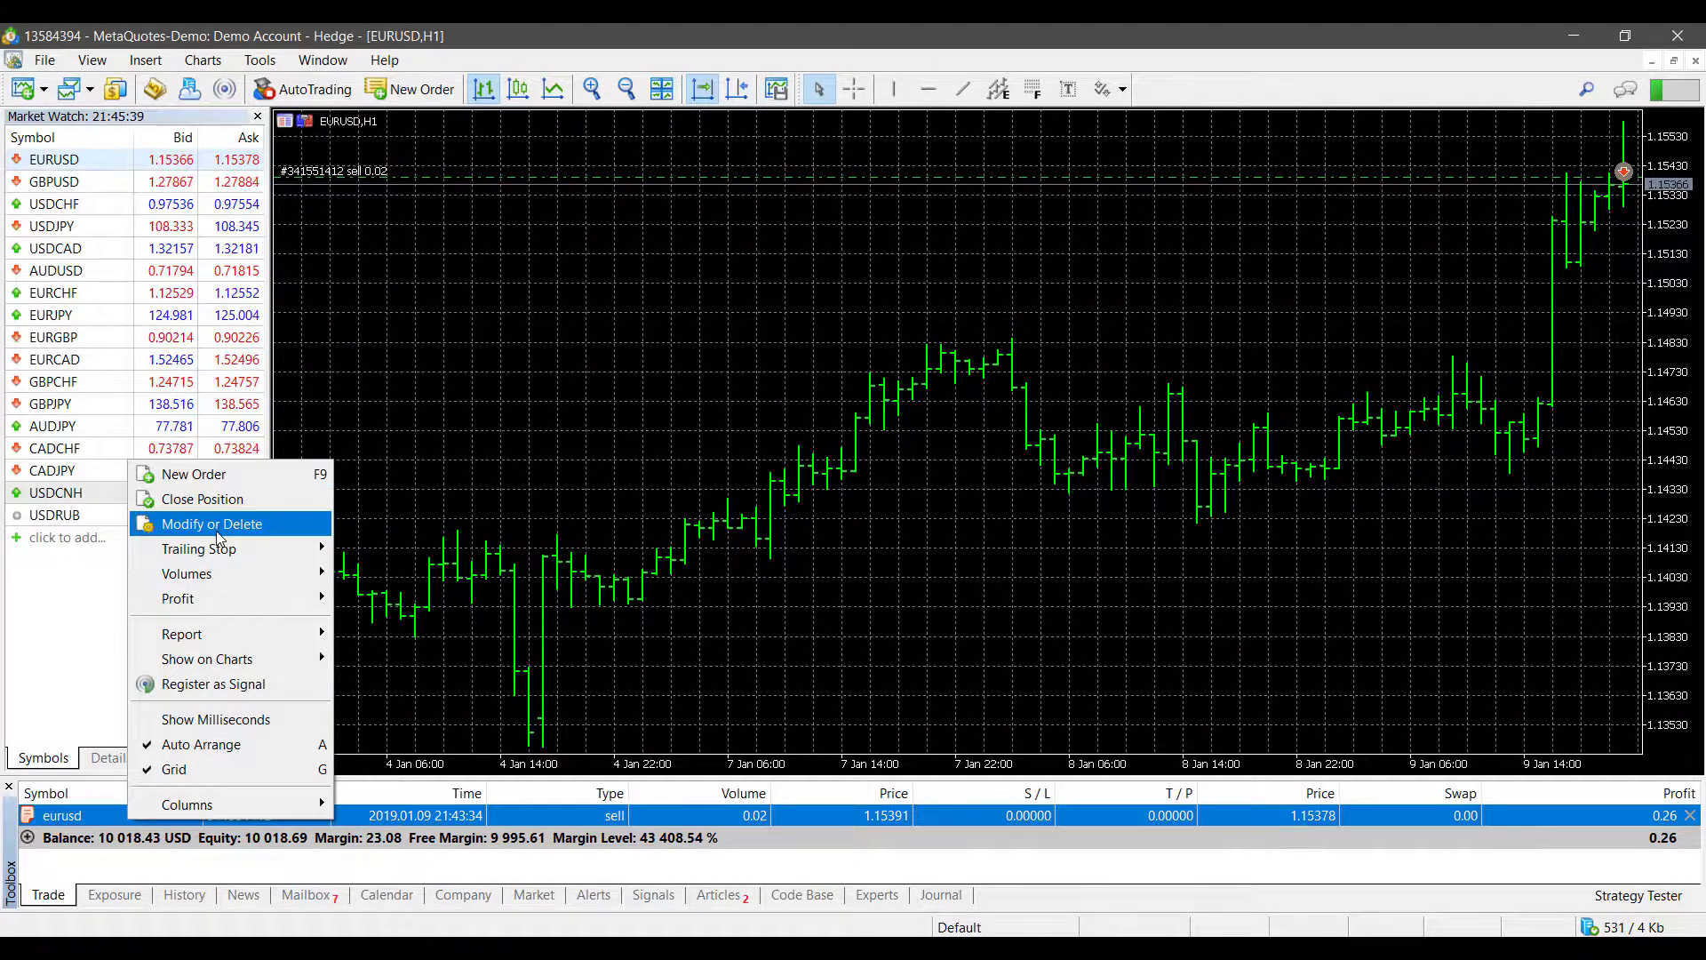
Open the Modify Position dialog for the EURUSD sell, keeping the modify-position type
{"action": "left_click", "coordinate": [216, 528]}
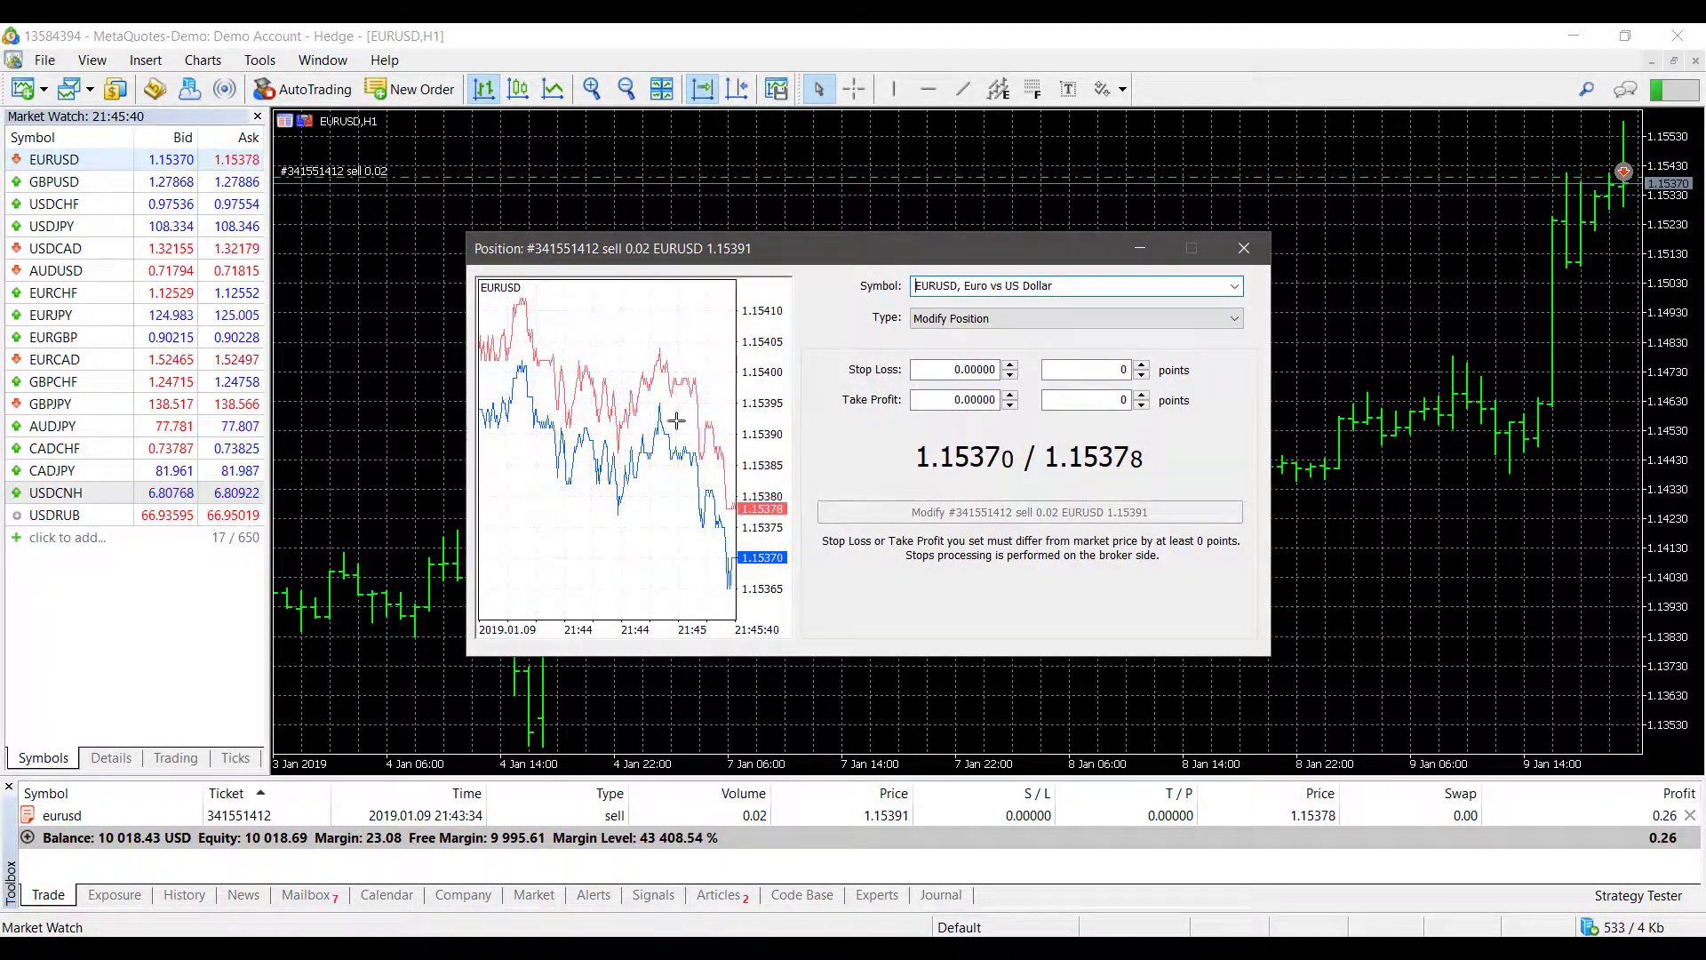
{"action": "left_click", "coordinate": [969, 318]}
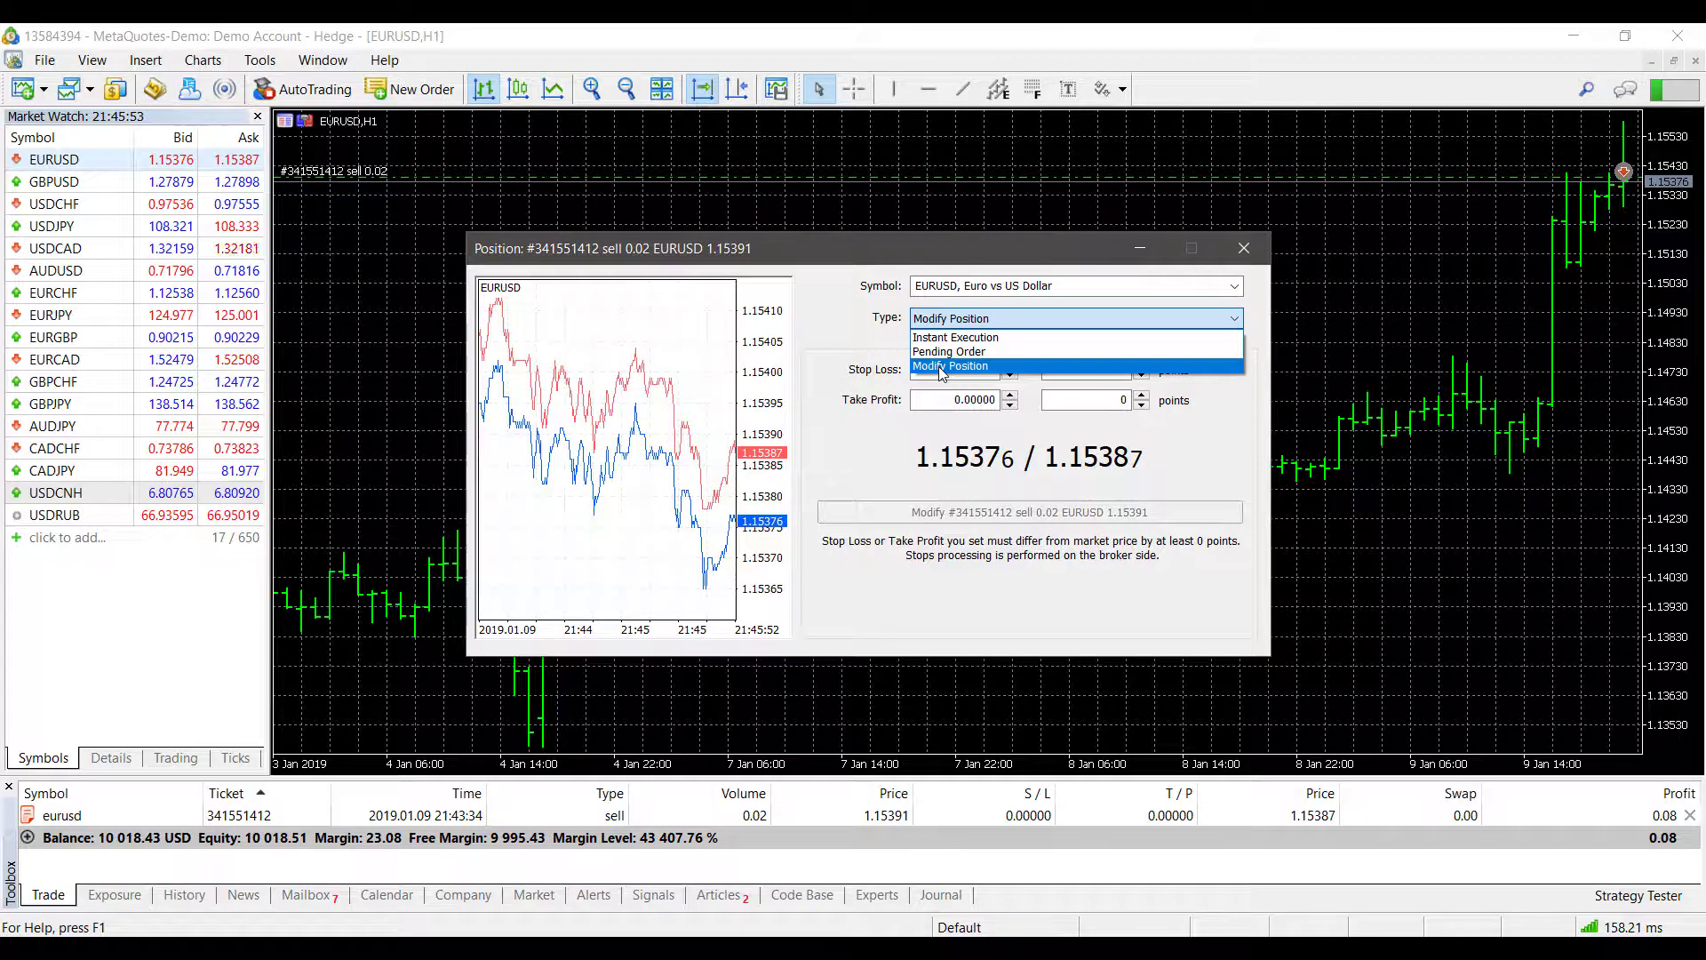
{"action": "left_click", "coordinate": [862, 377]}
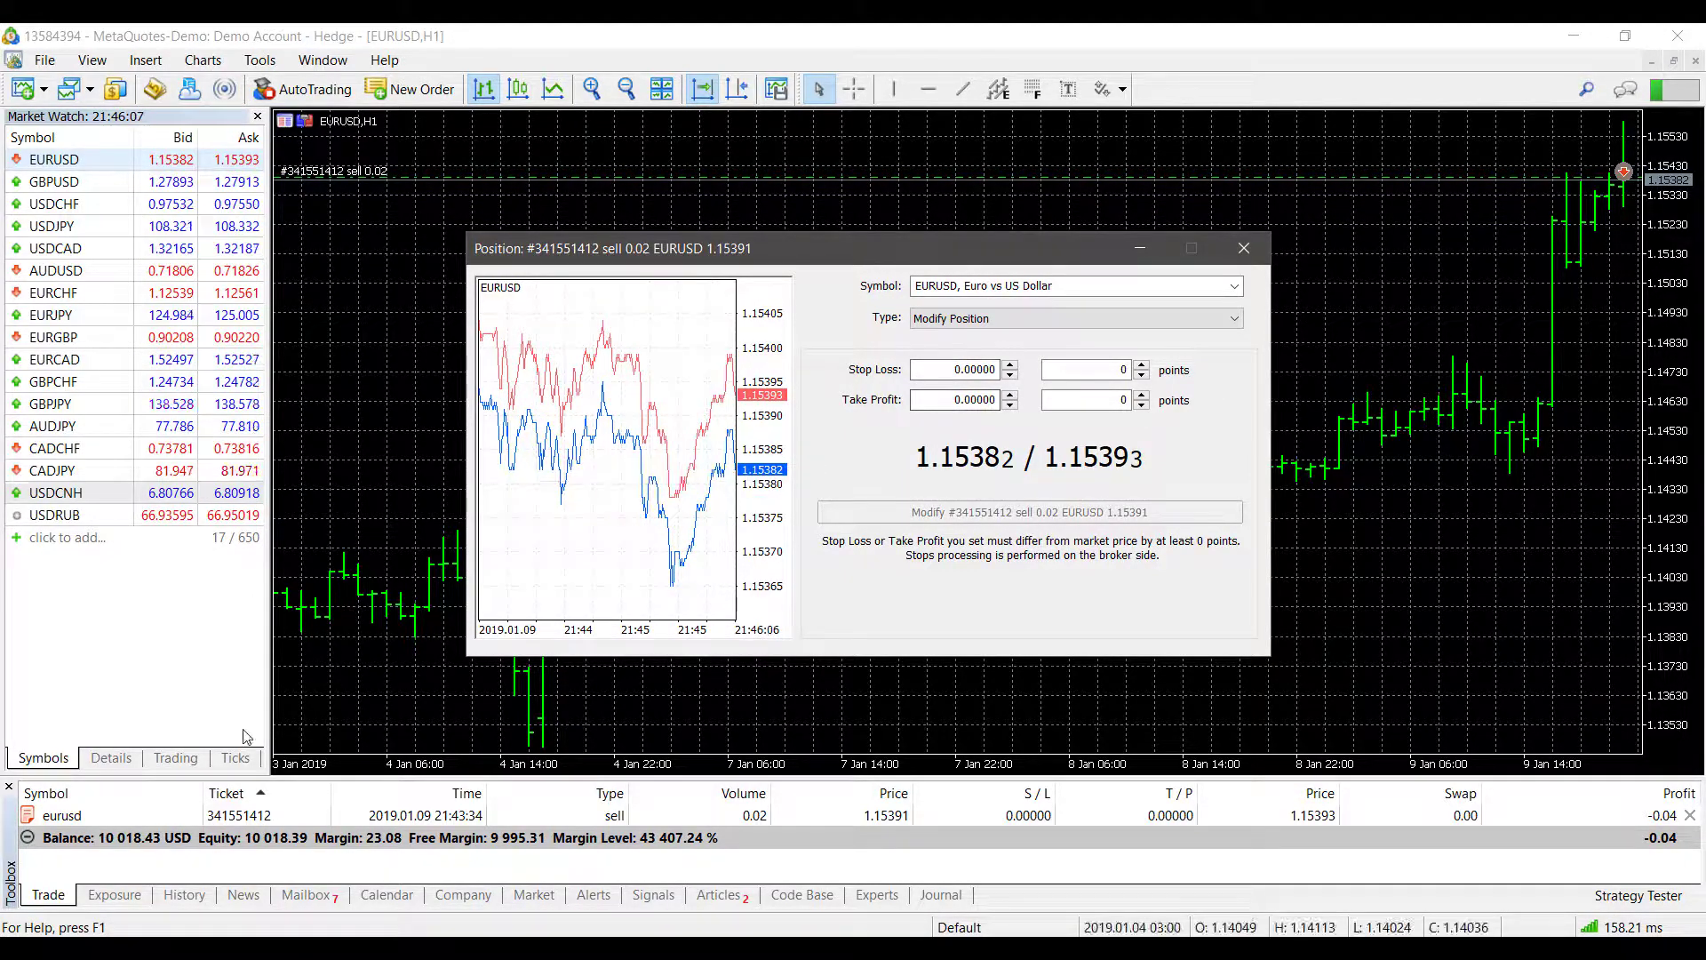
{"action": "right_click", "coordinate": [138, 822]}
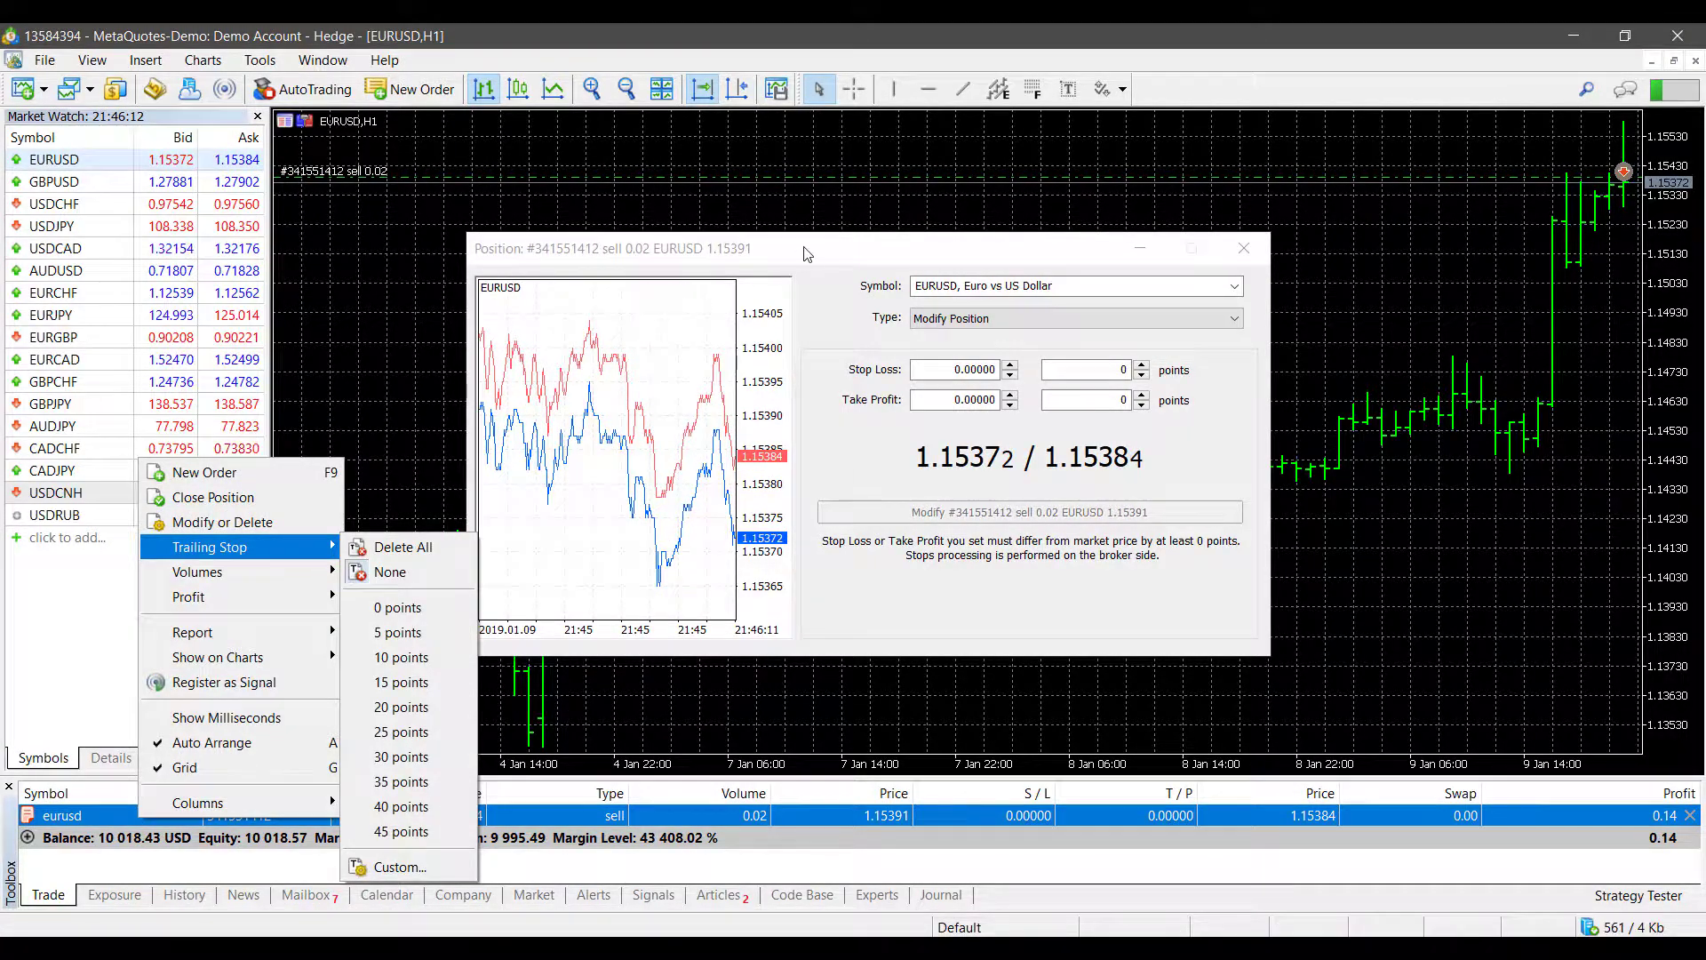
{"action": "left_click", "coordinate": [941, 366]}
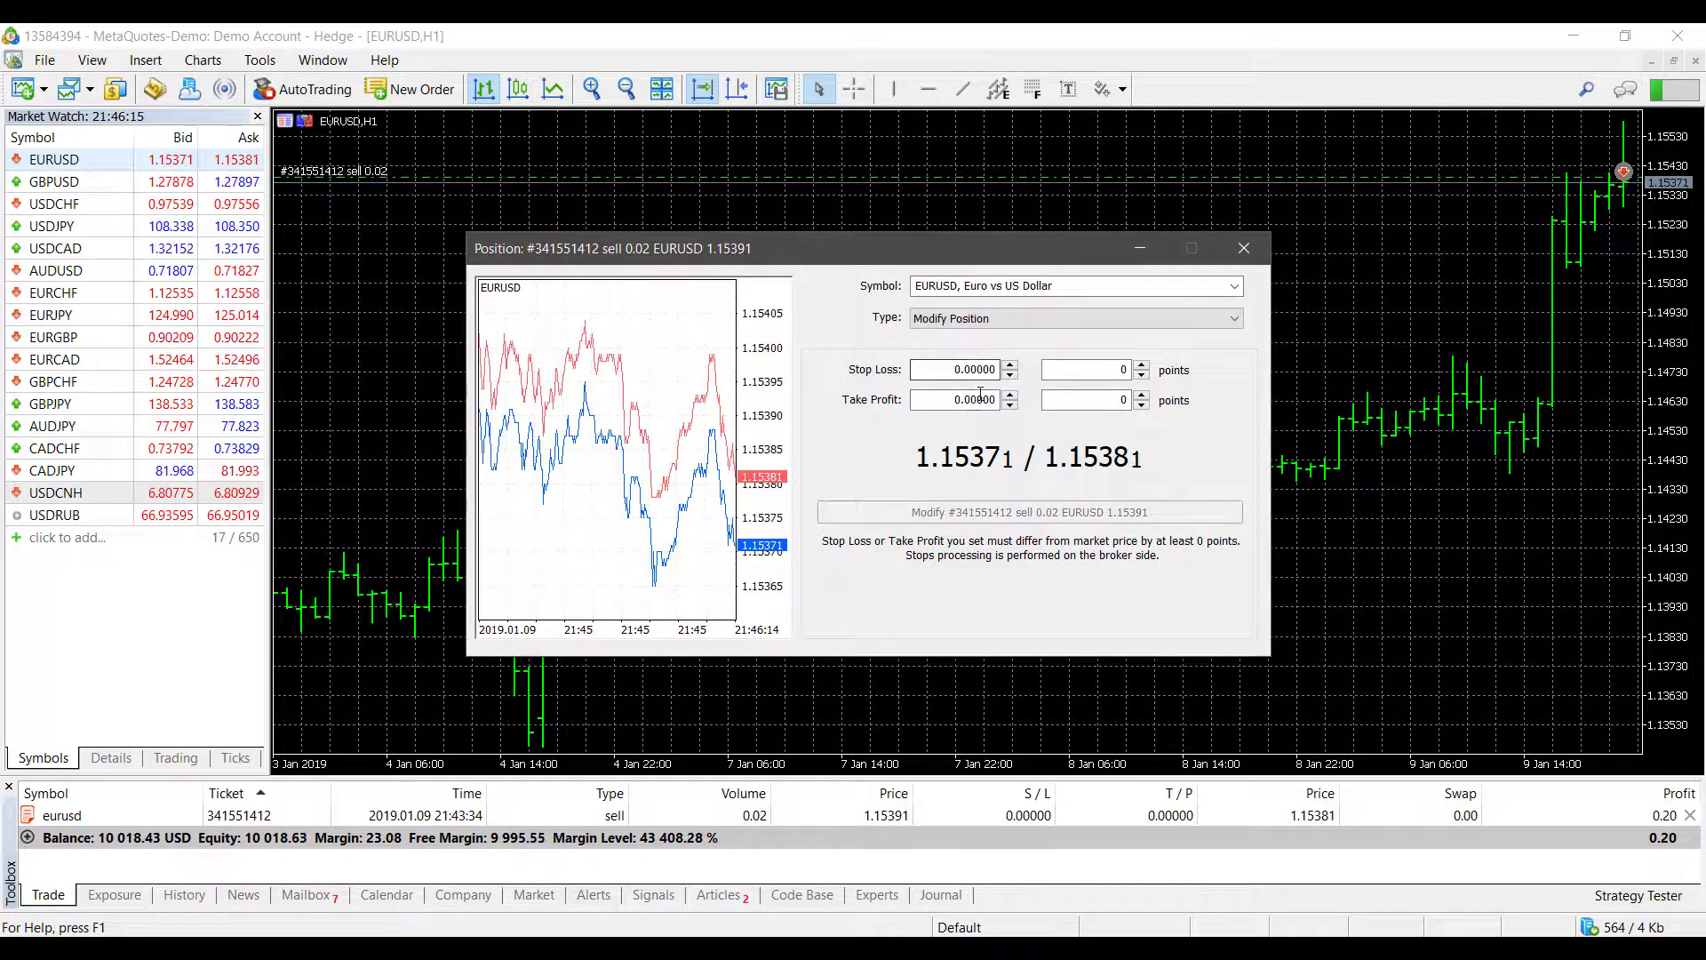
Set stop loss to 1.15393 with take profit zero and confirm the modification
{"action": "left_click_drag", "start_coordinate": [953, 369], "coordinate": [984, 400]}
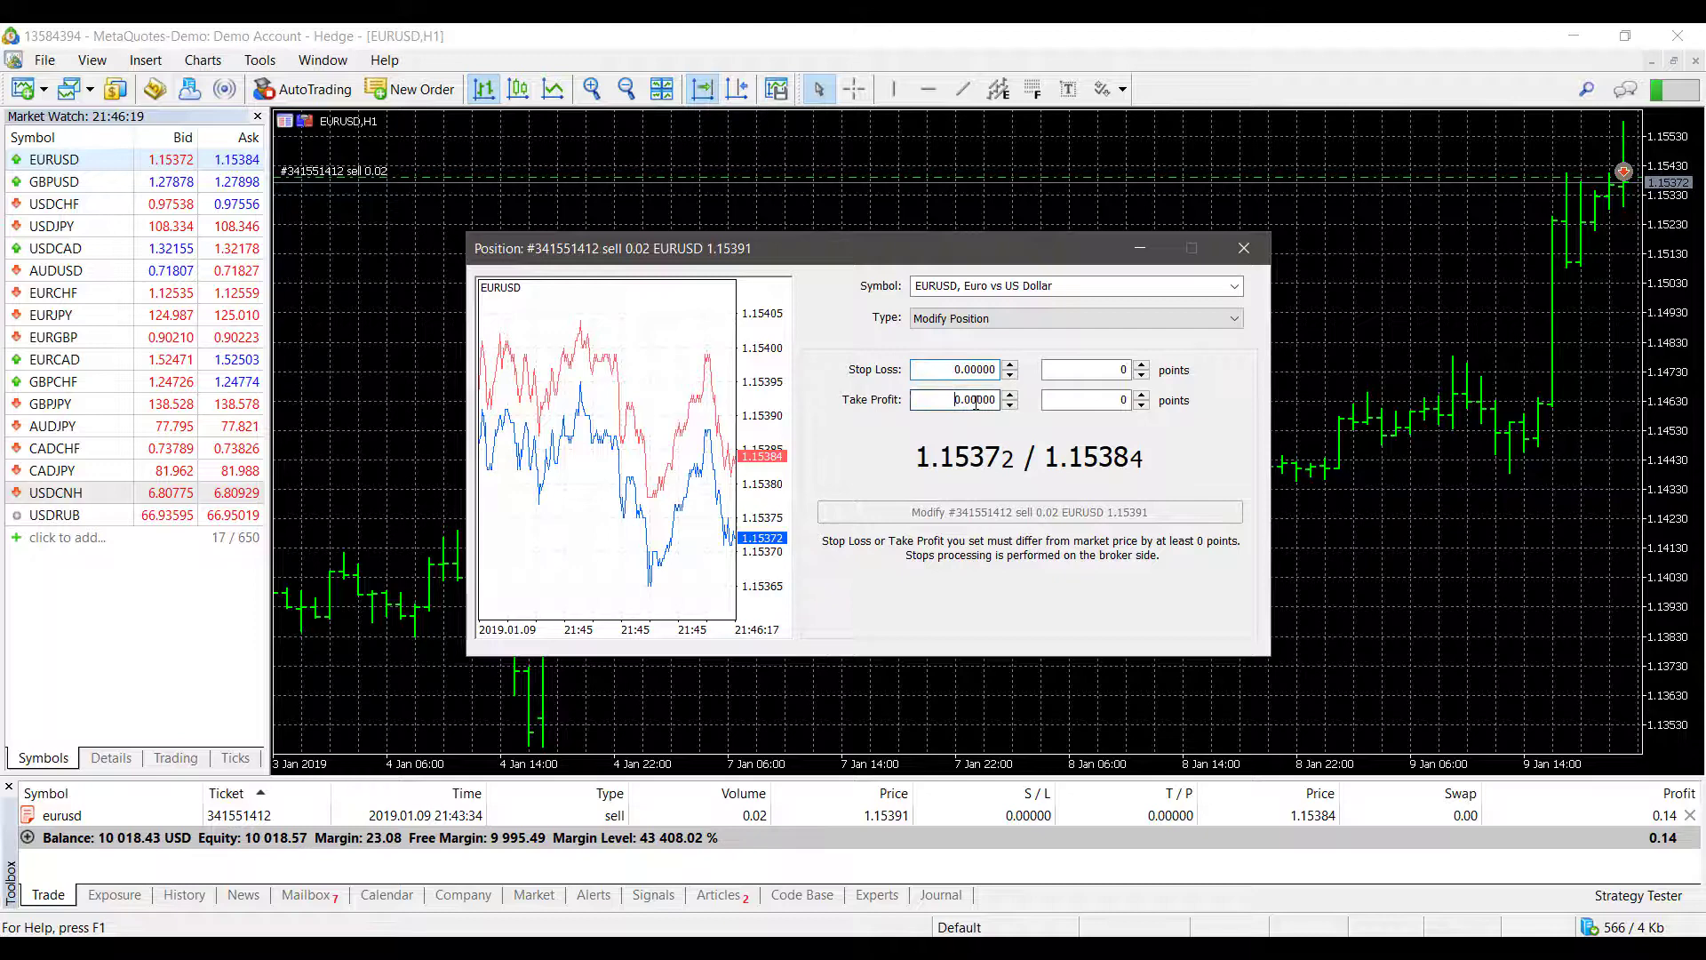
{"action": "left_click", "coordinate": [1141, 366]}
{"action": "left_click", "coordinate": [1141, 366]}
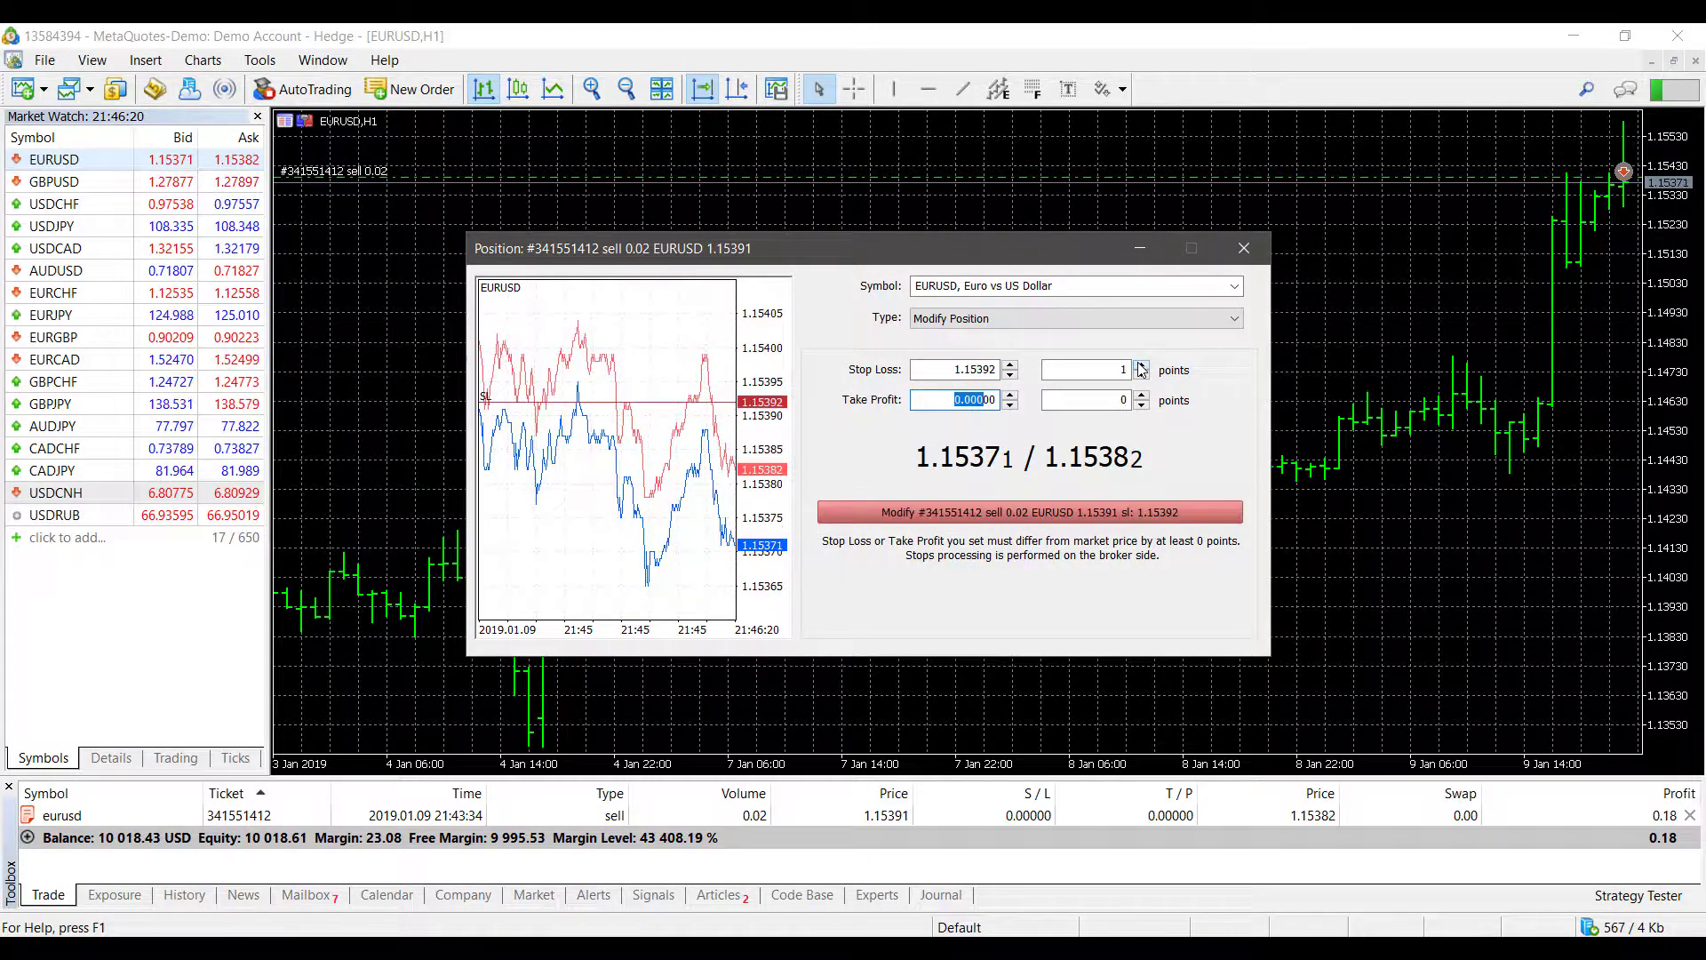
{"action": "left_click", "coordinate": [1141, 366]}
{"action": "left_click", "coordinate": [1141, 366]}
{"action": "left_click", "coordinate": [1142, 396]}
{"action": "left_click", "coordinate": [1142, 397]}
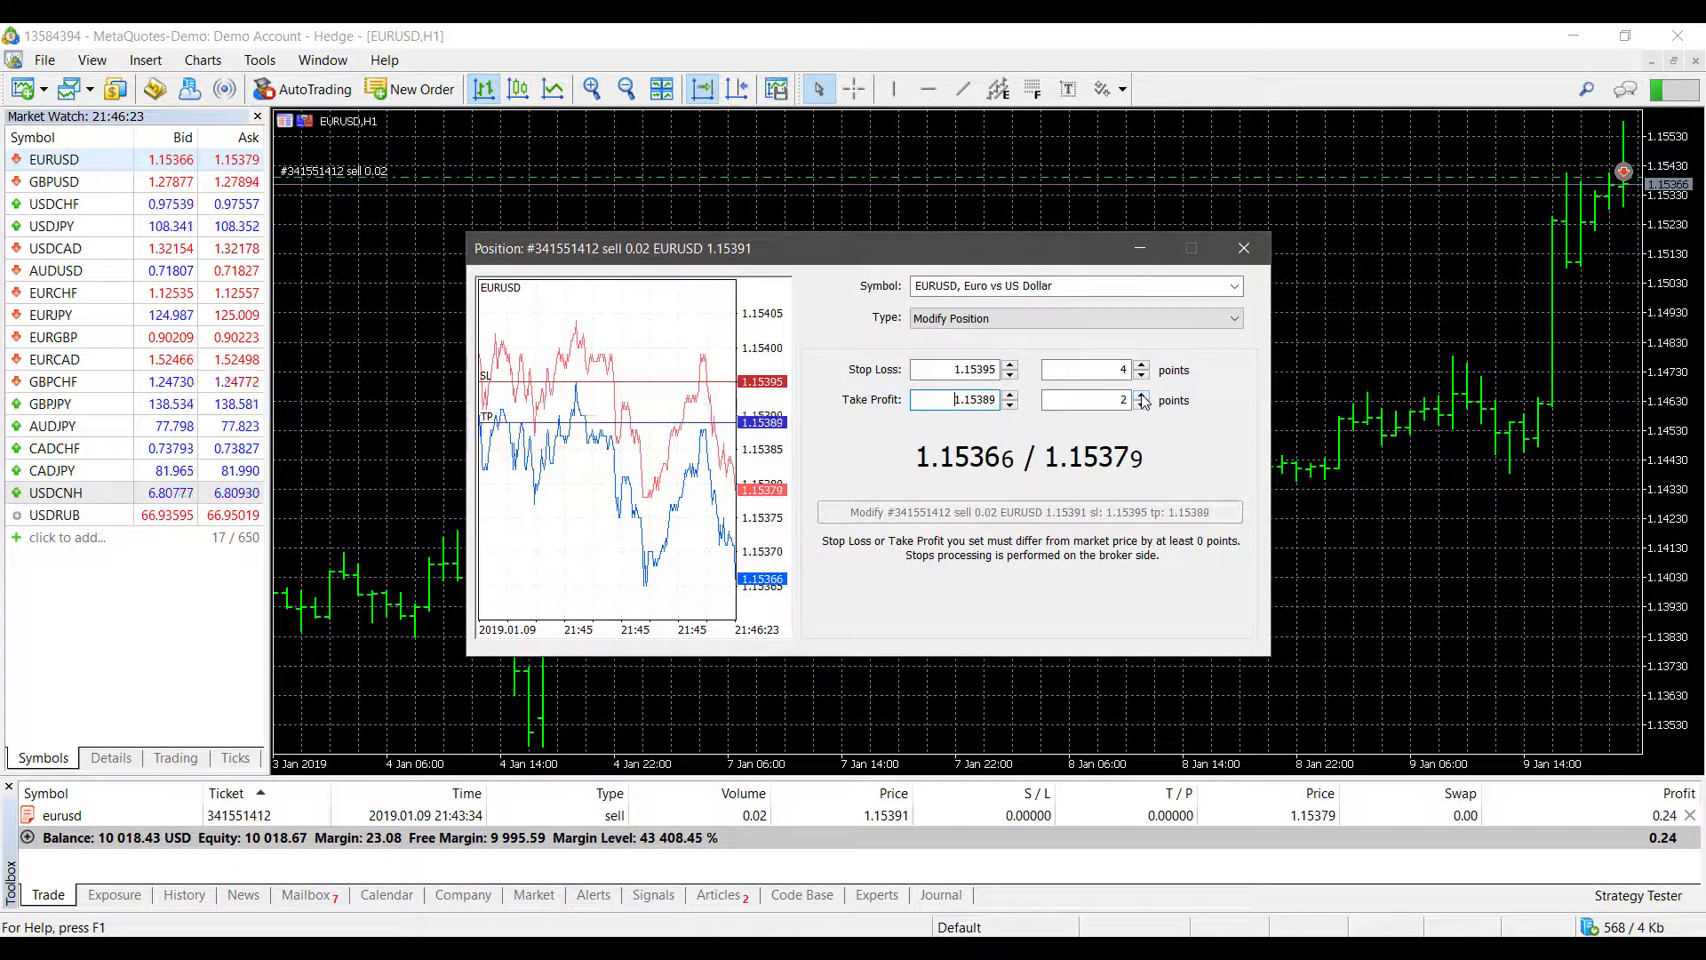
{"action": "left_click", "coordinate": [1142, 397]}
{"action": "left_click", "coordinate": [1142, 397]}
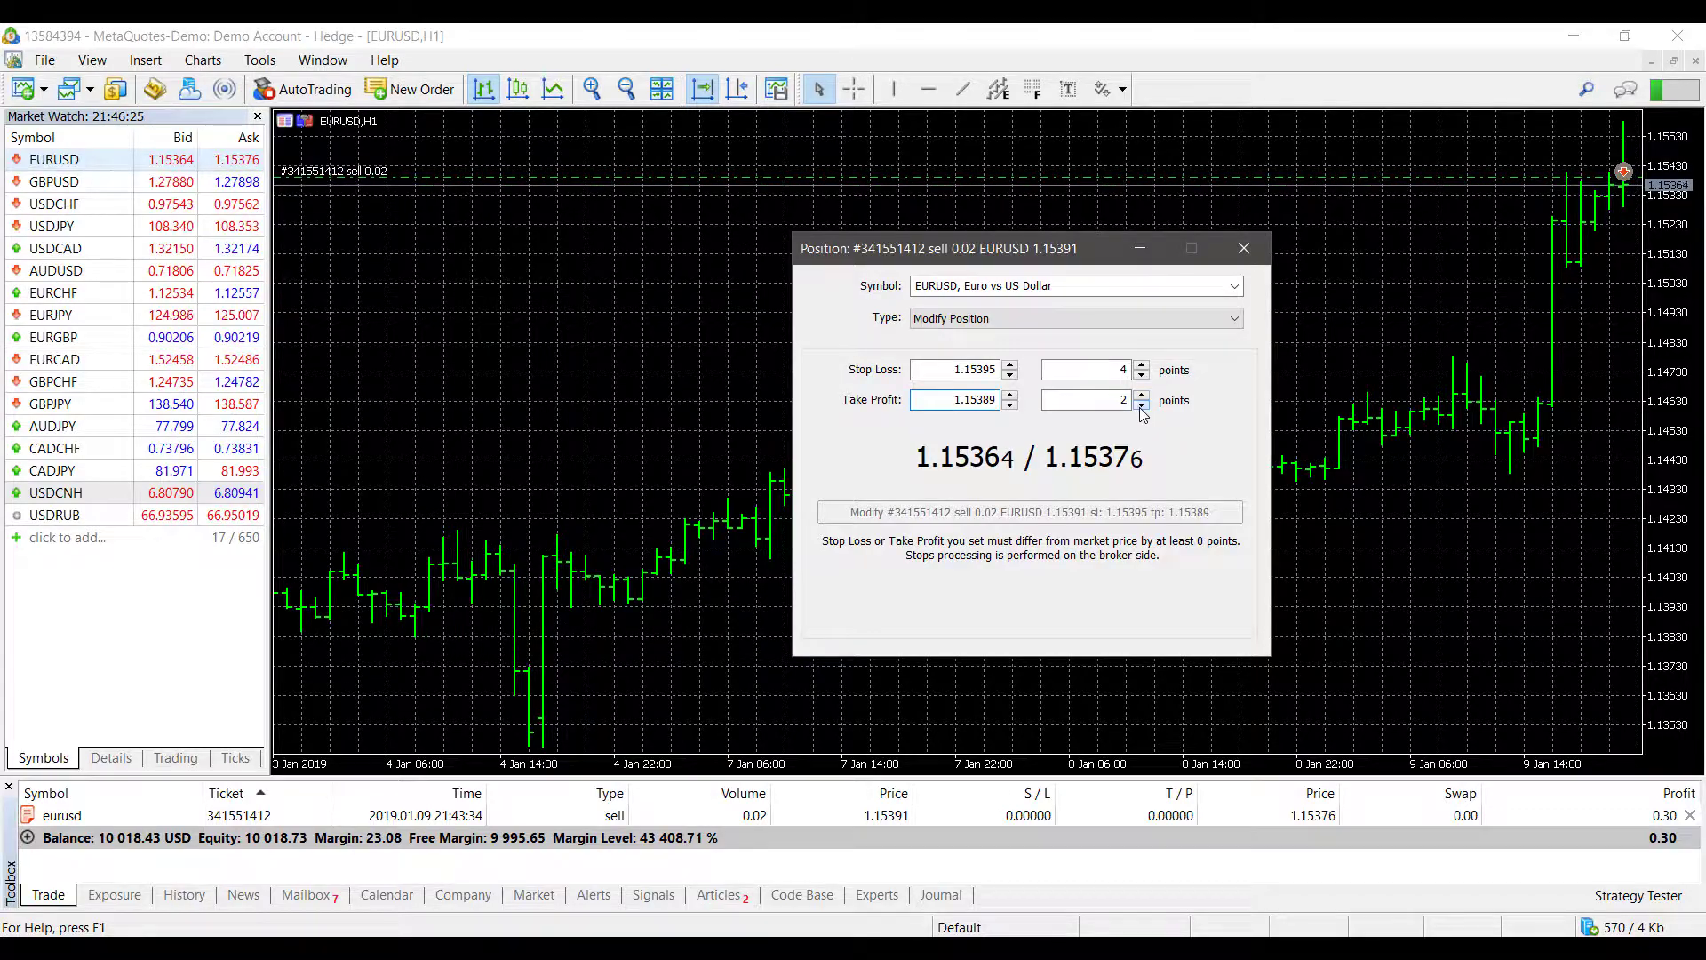
{"action": "left_click", "coordinate": [1142, 404]}
{"action": "left_click", "coordinate": [1141, 404]}
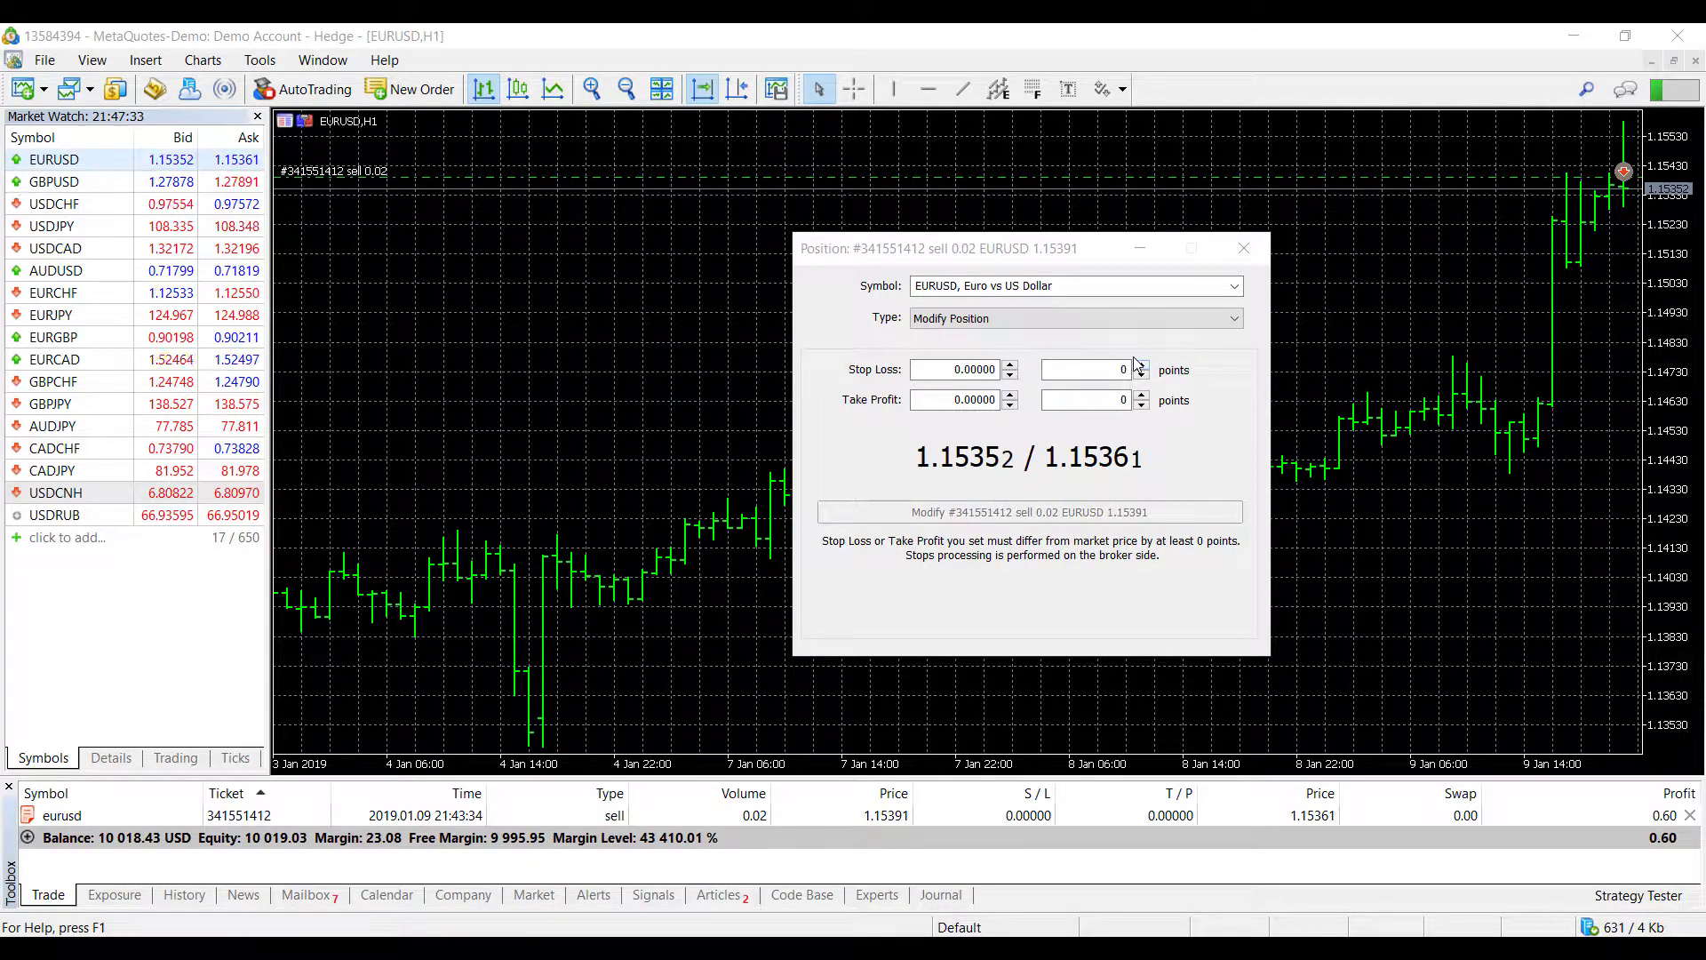
{"action": "left_click", "coordinate": [1143, 364]}
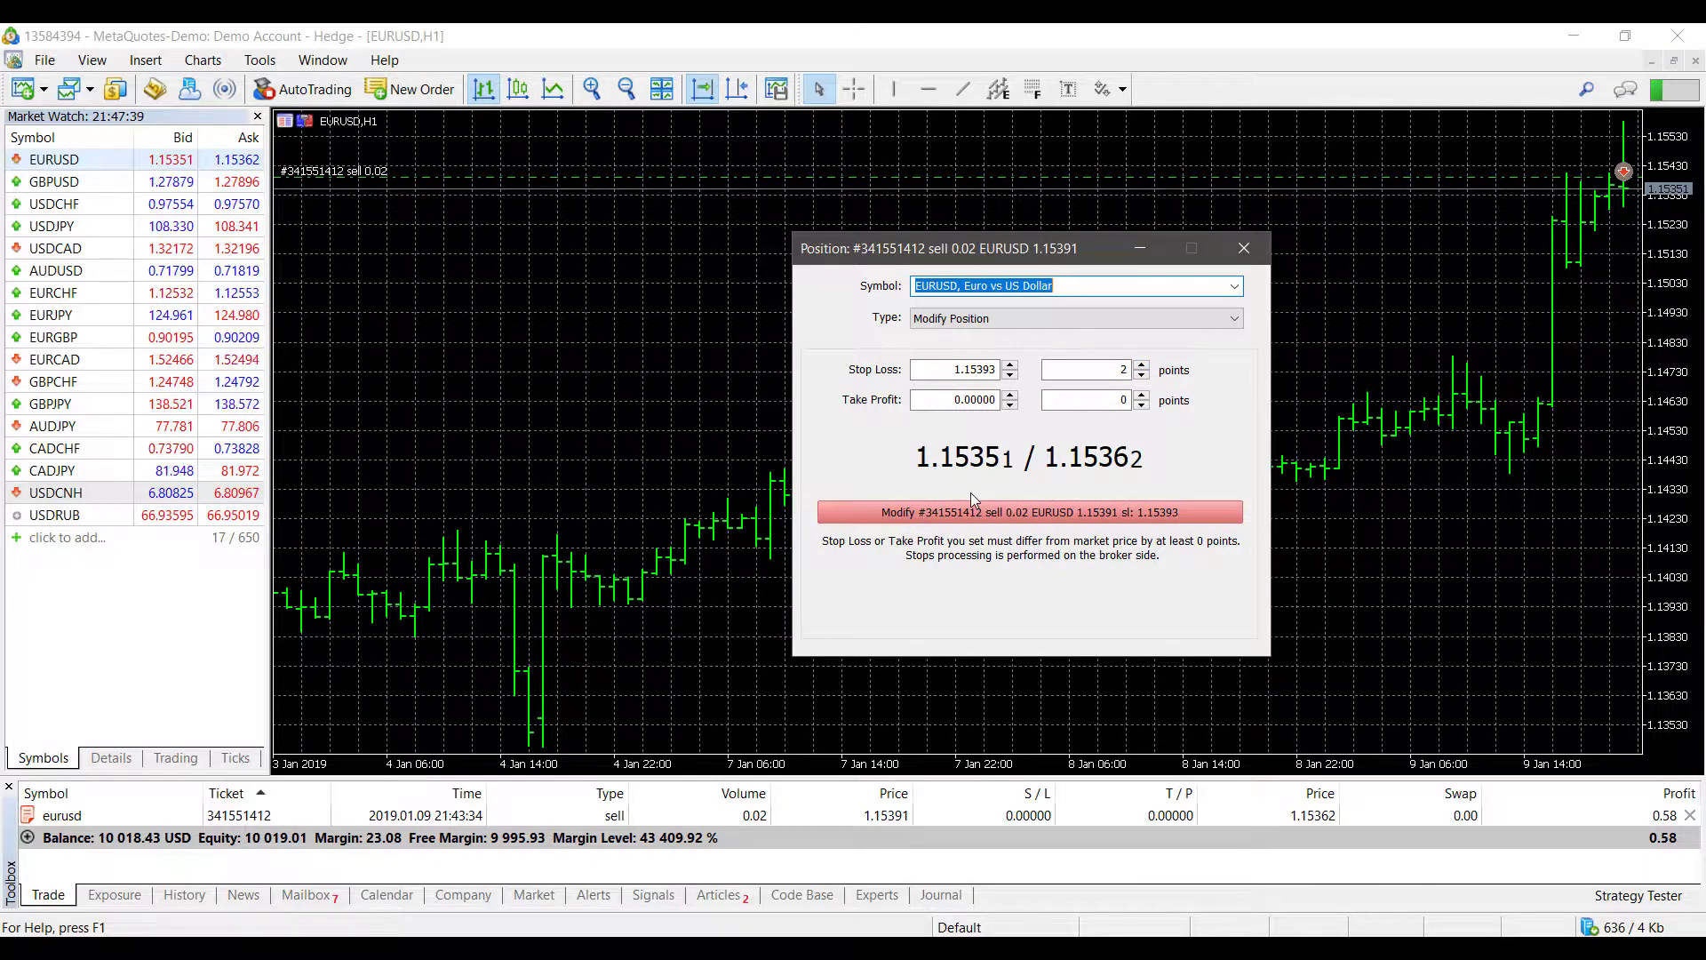
{"action": "left_click", "coordinate": [950, 513]}
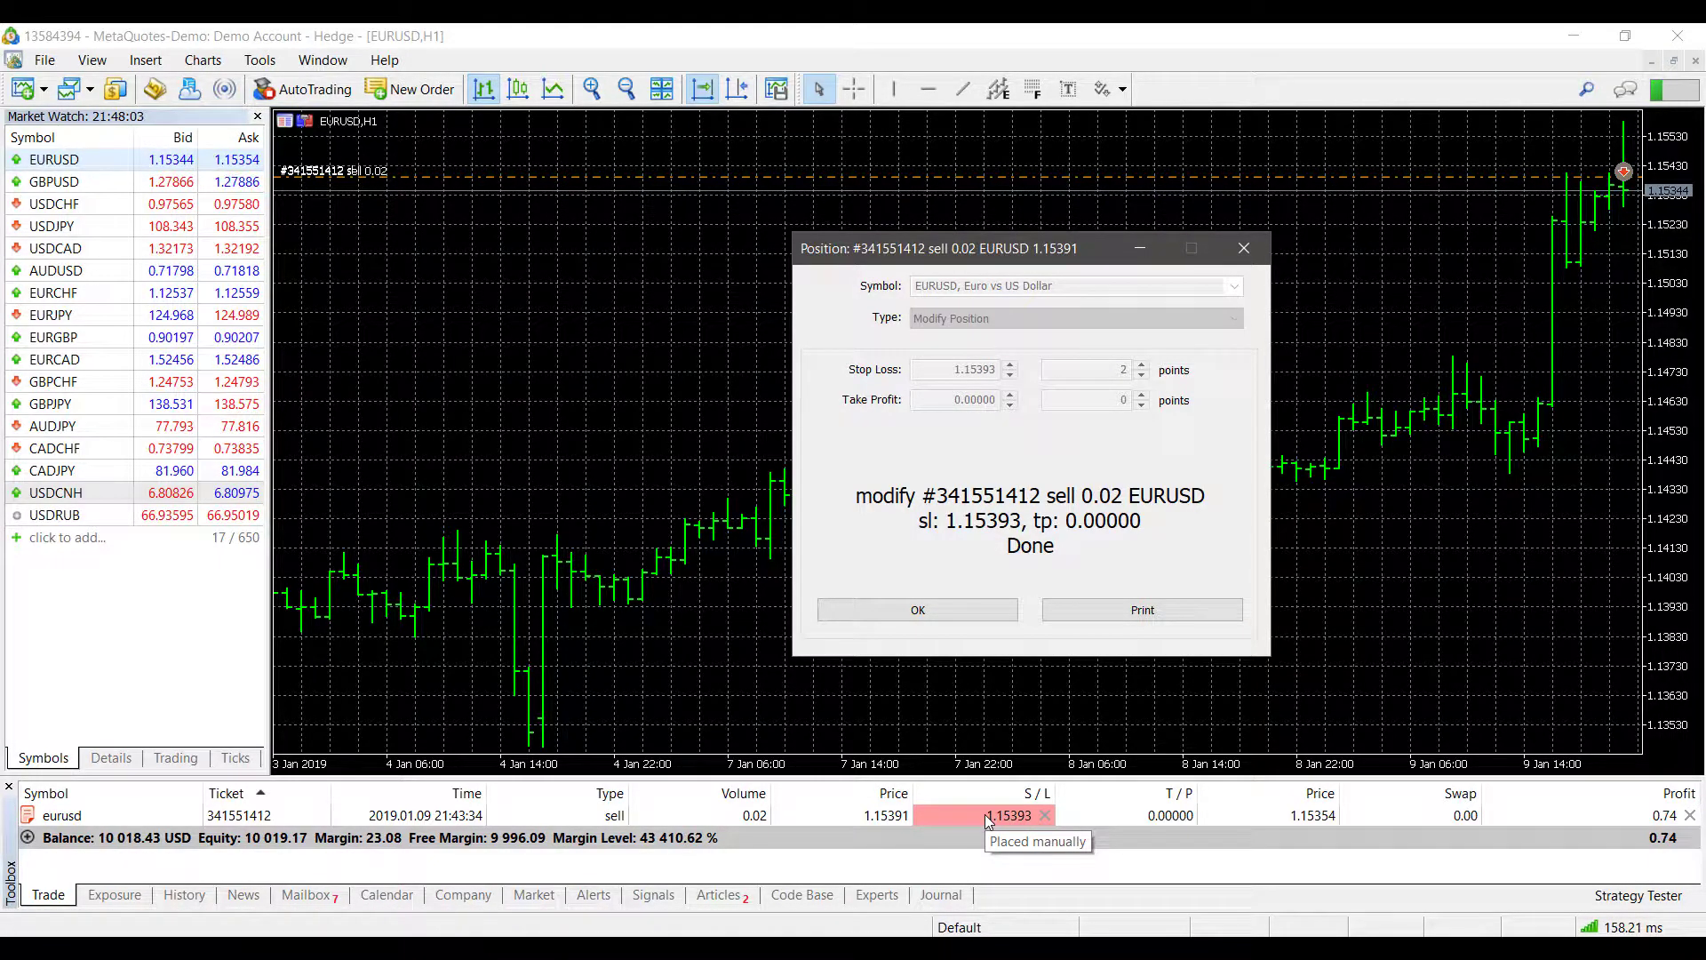
{"action": "left_click", "coordinate": [915, 613]}
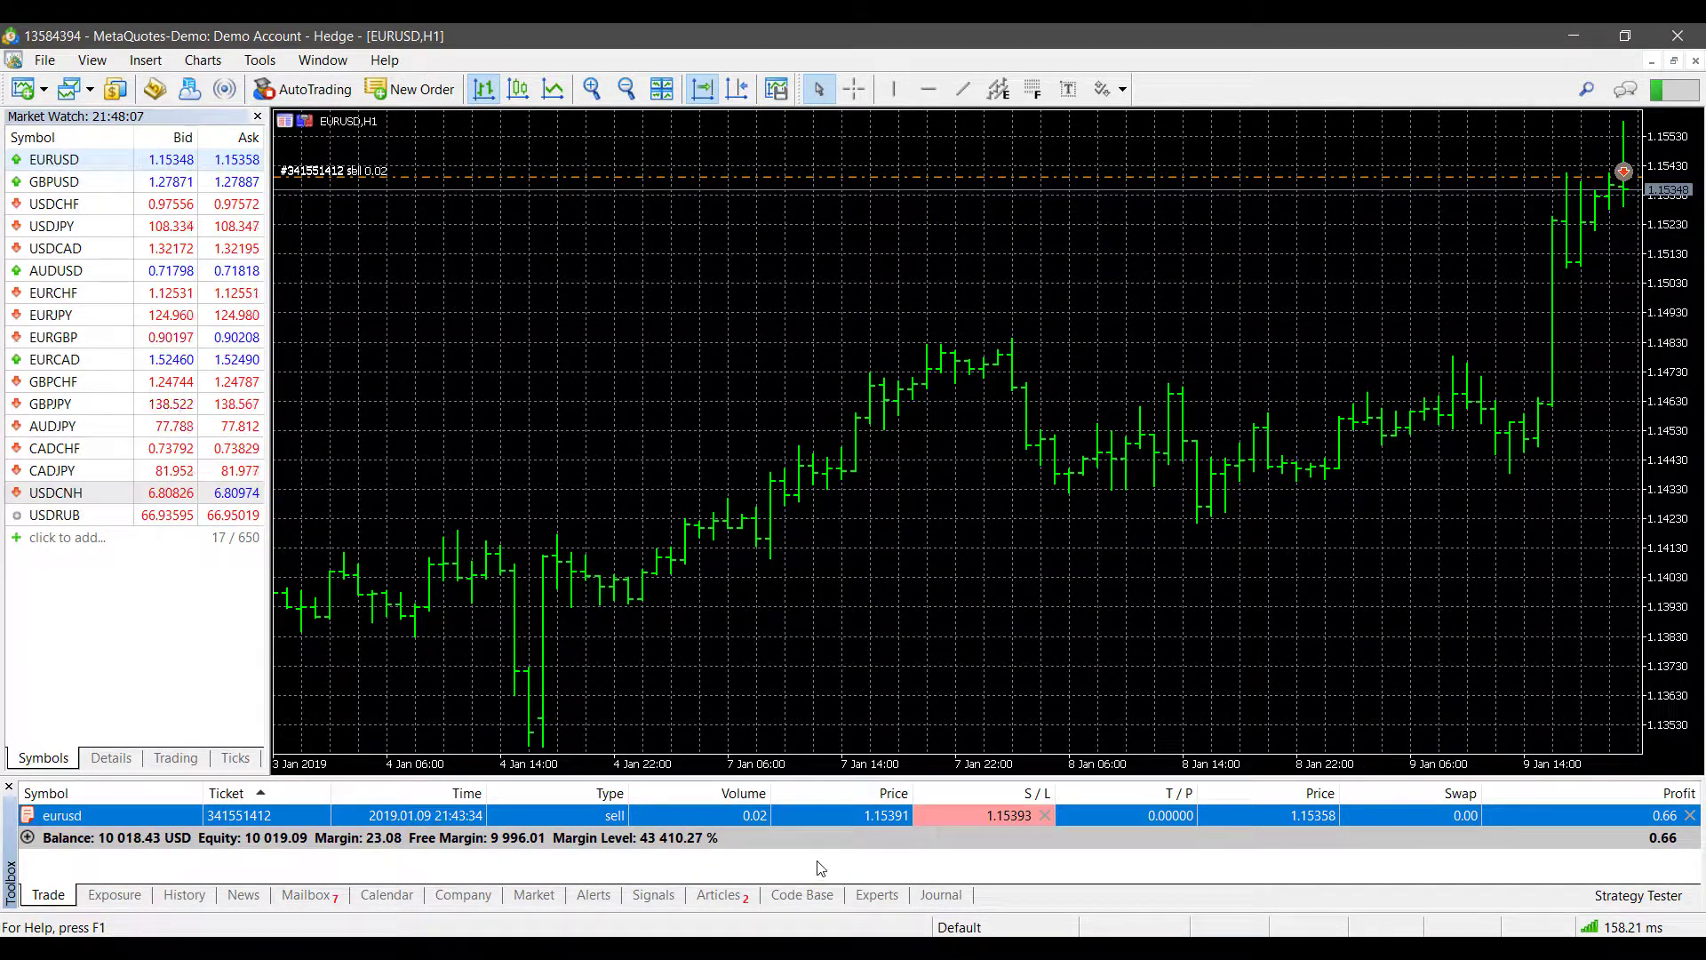
Close the EURUSD position and chart, then call up GBPUSD actions in Market Watch
{"action": "left_click", "coordinate": [818, 867]}
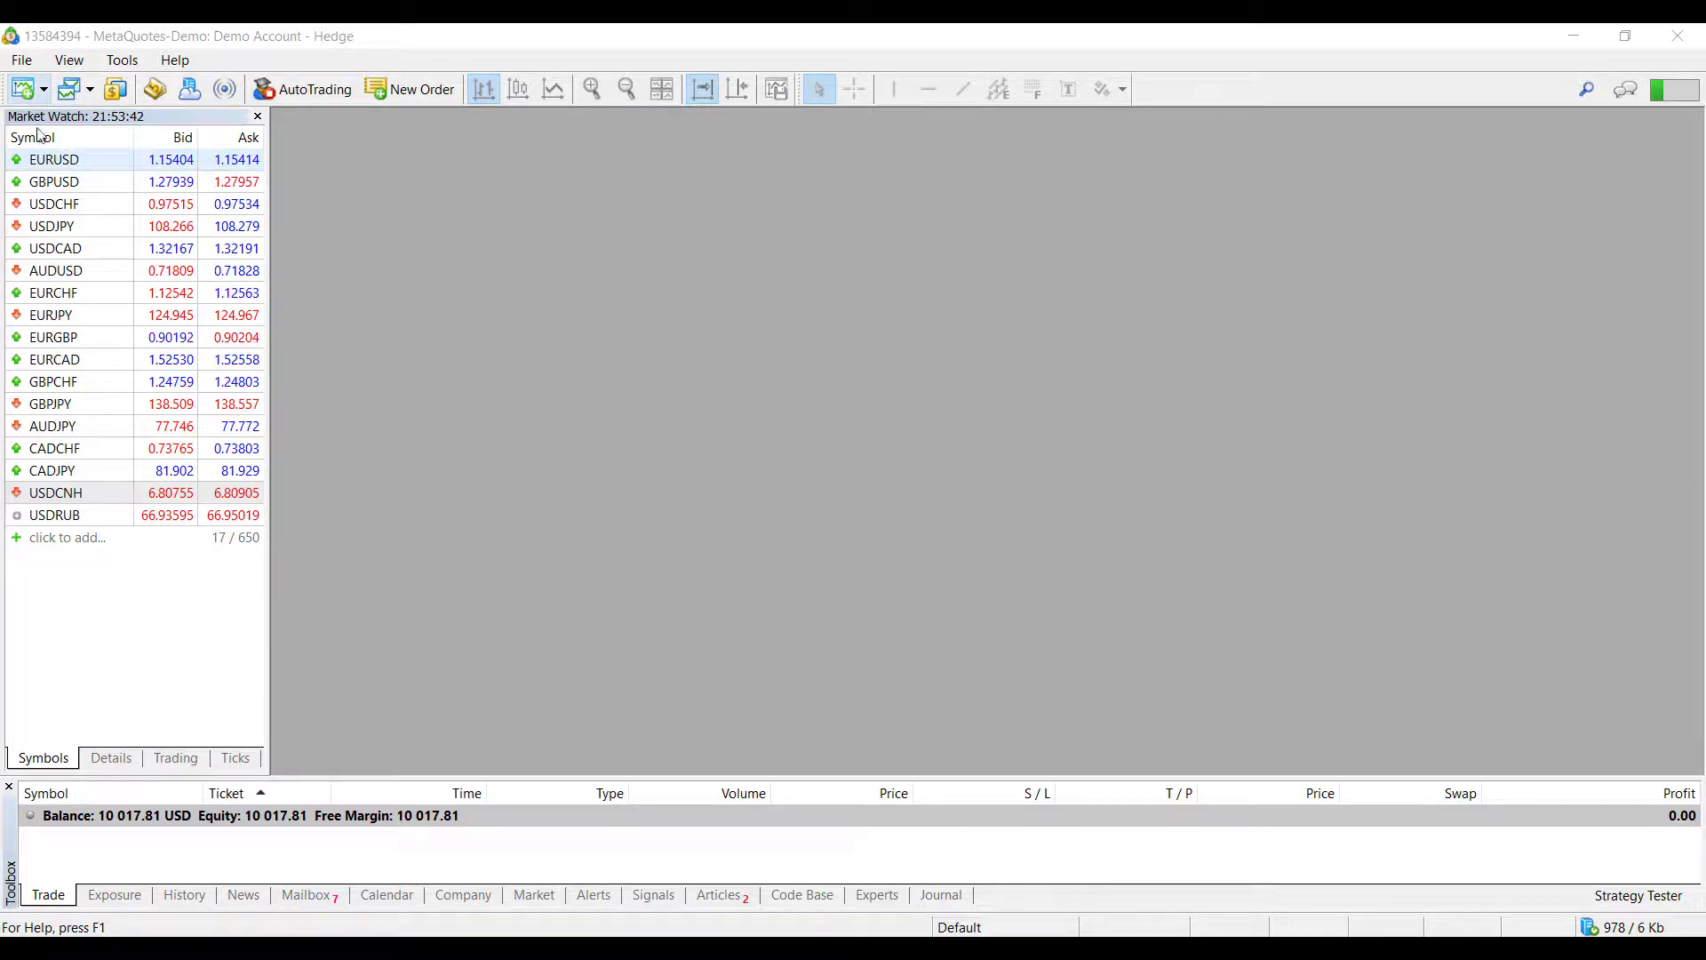
{"action": "right_click", "coordinate": [55, 190]}
Buy 0.02 lots of GBPUSD with take profit 2, accepting the requote fill at 1.27958
{"action": "left_click", "coordinate": [71, 198]}
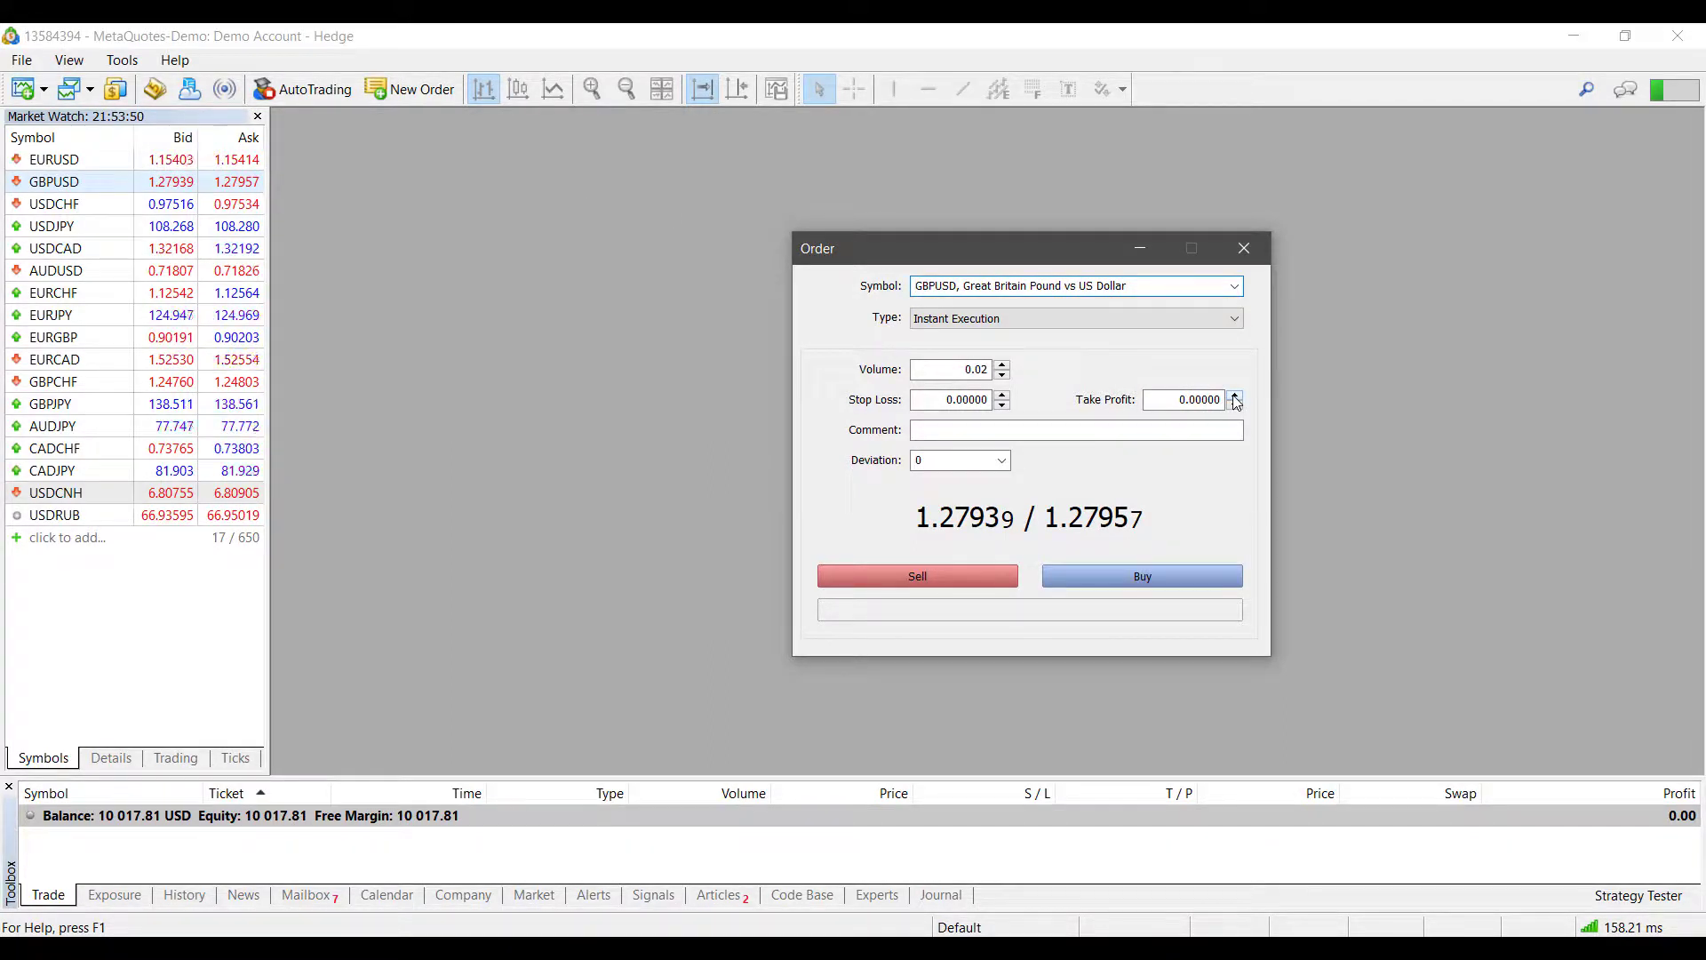
{"action": "left_click", "coordinate": [1236, 403]}
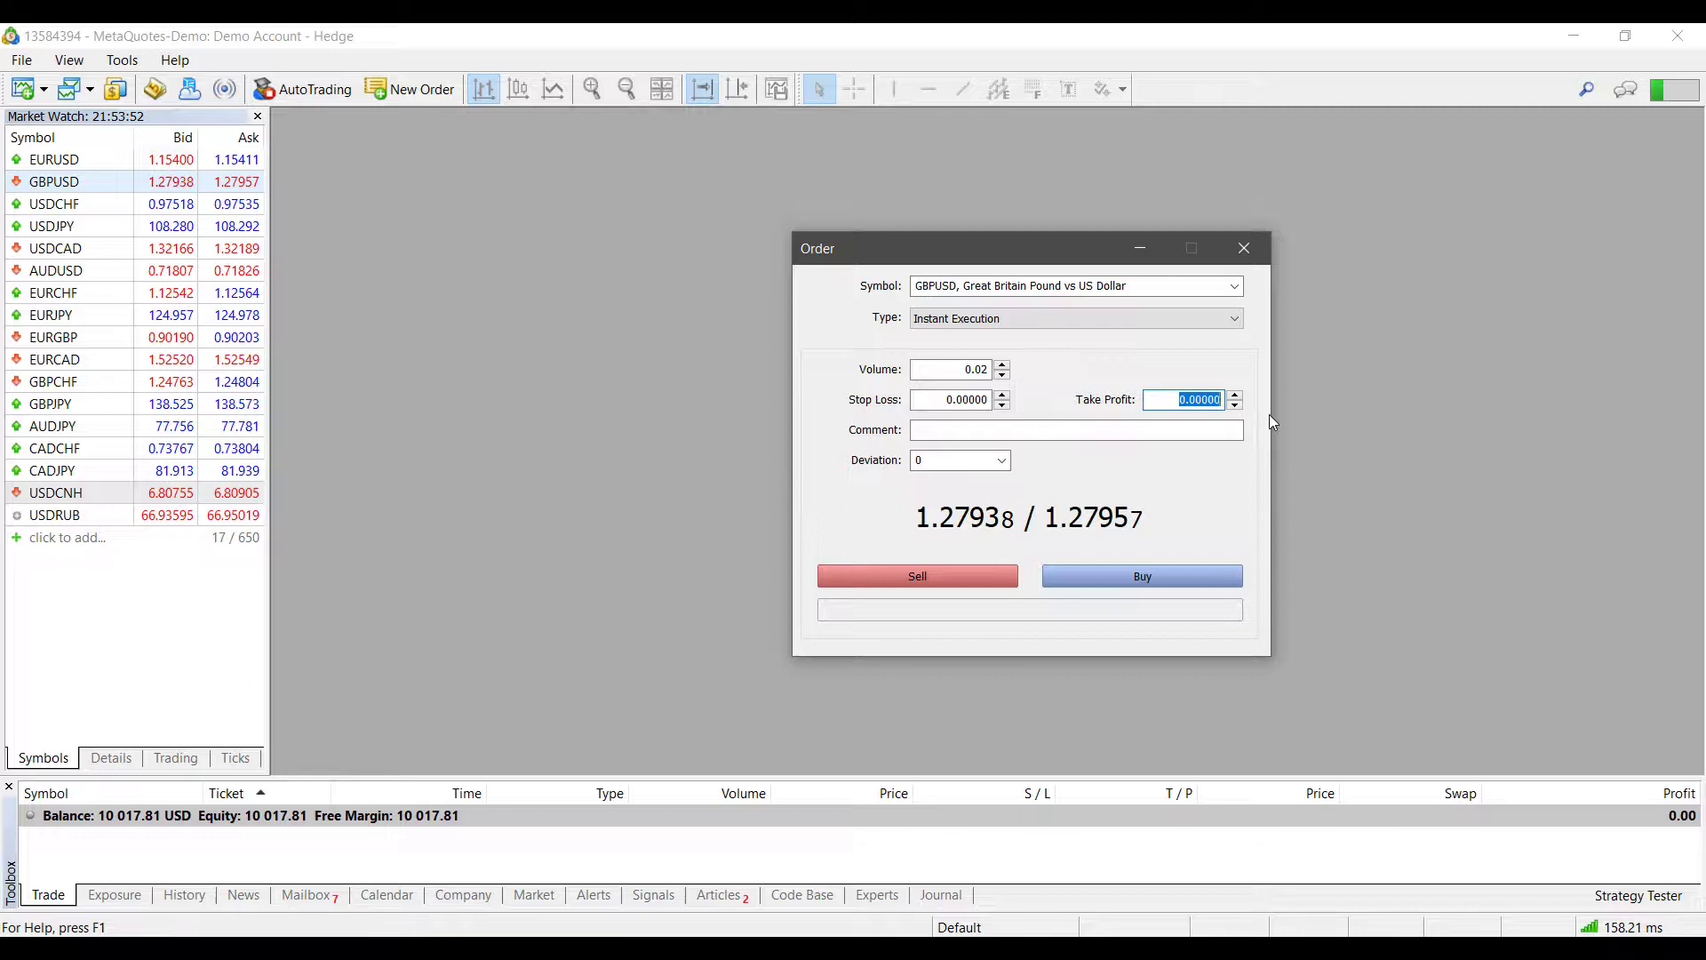
{"action": "type", "text": "2"}
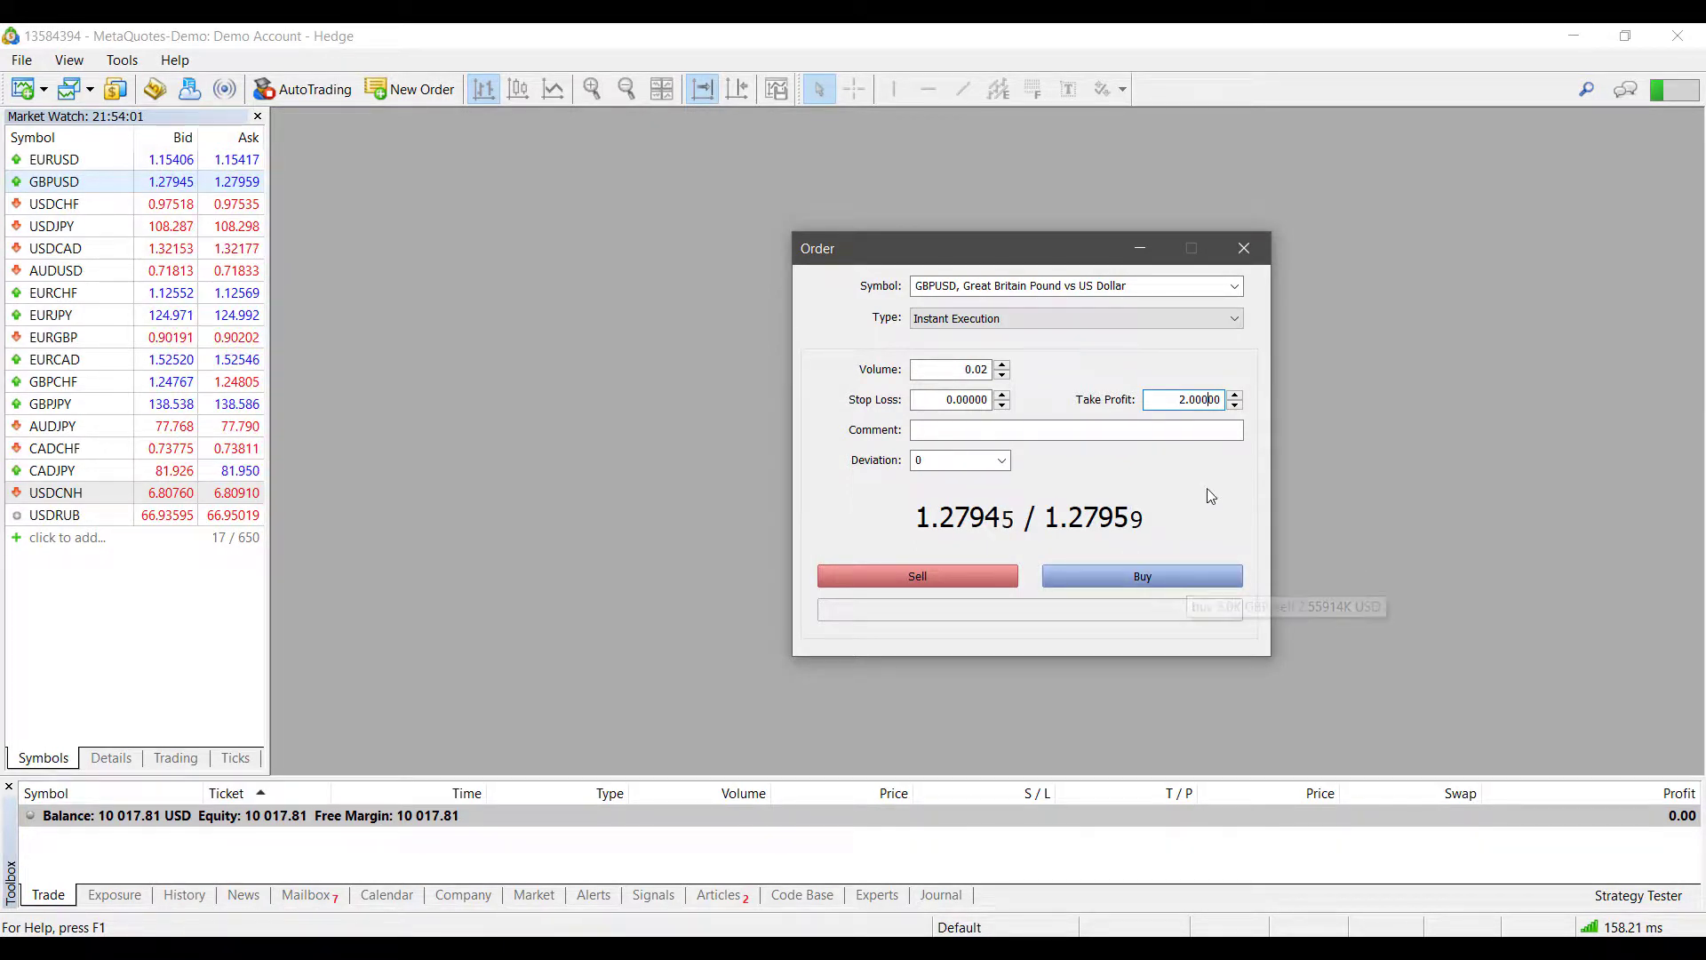
{"action": "left_click", "coordinate": [1116, 580]}
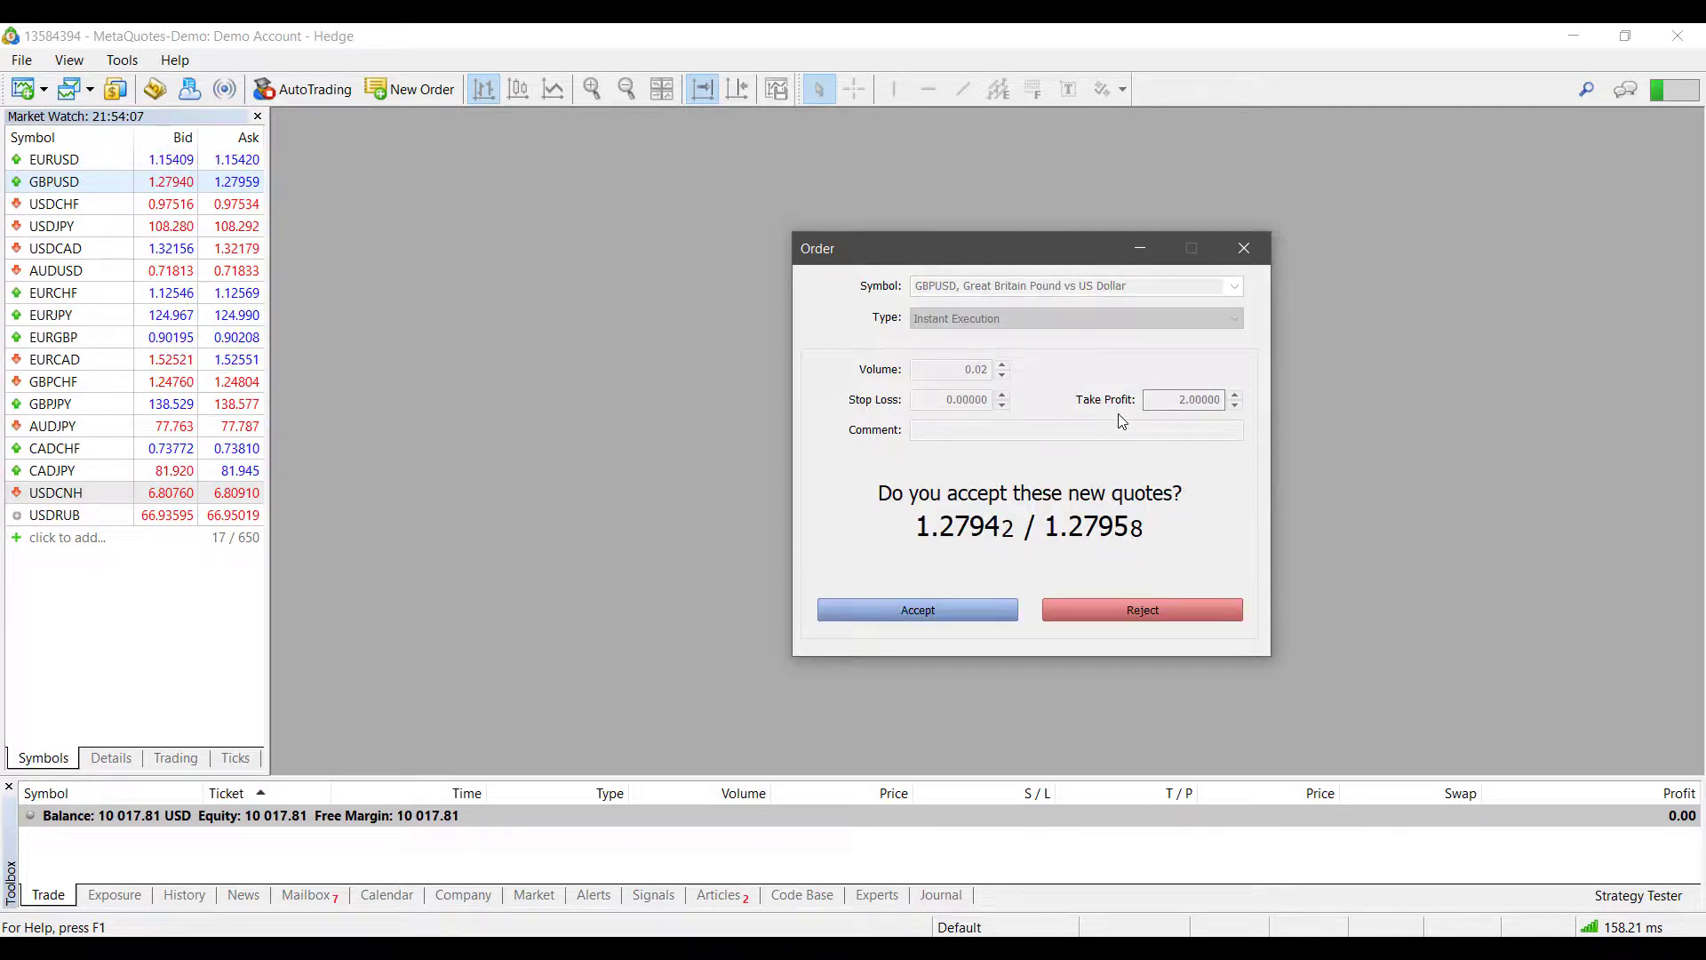
{"action": "left_click", "coordinate": [952, 612]}
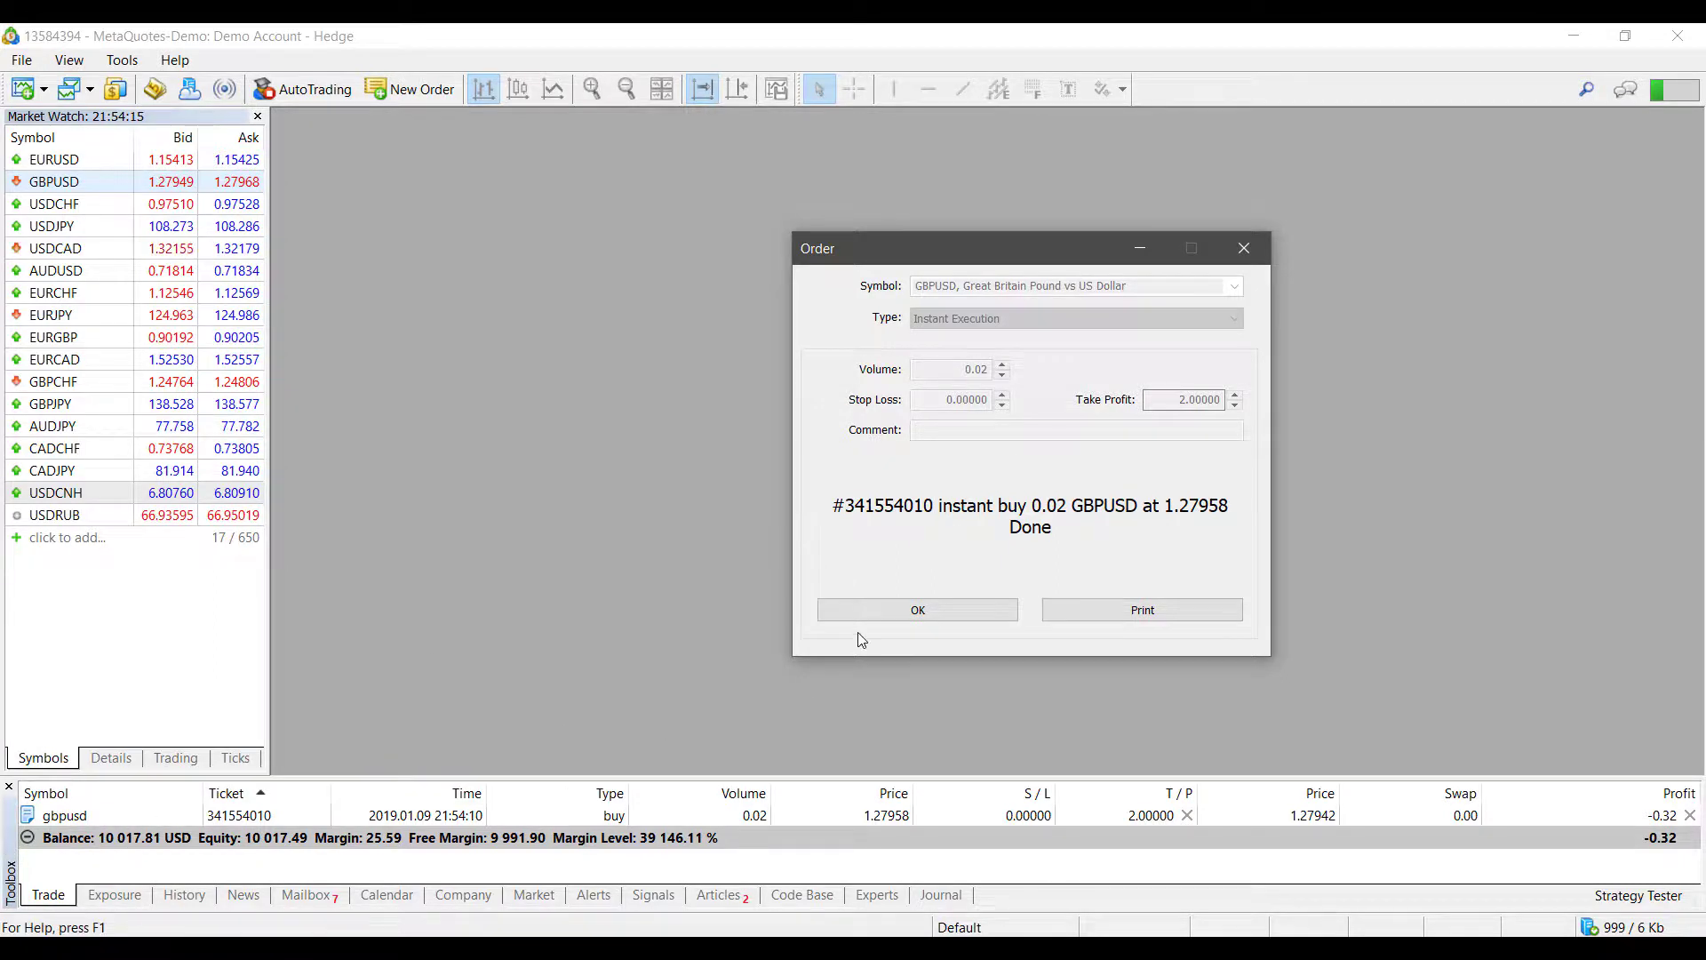
{"action": "left_click", "coordinate": [900, 611]}
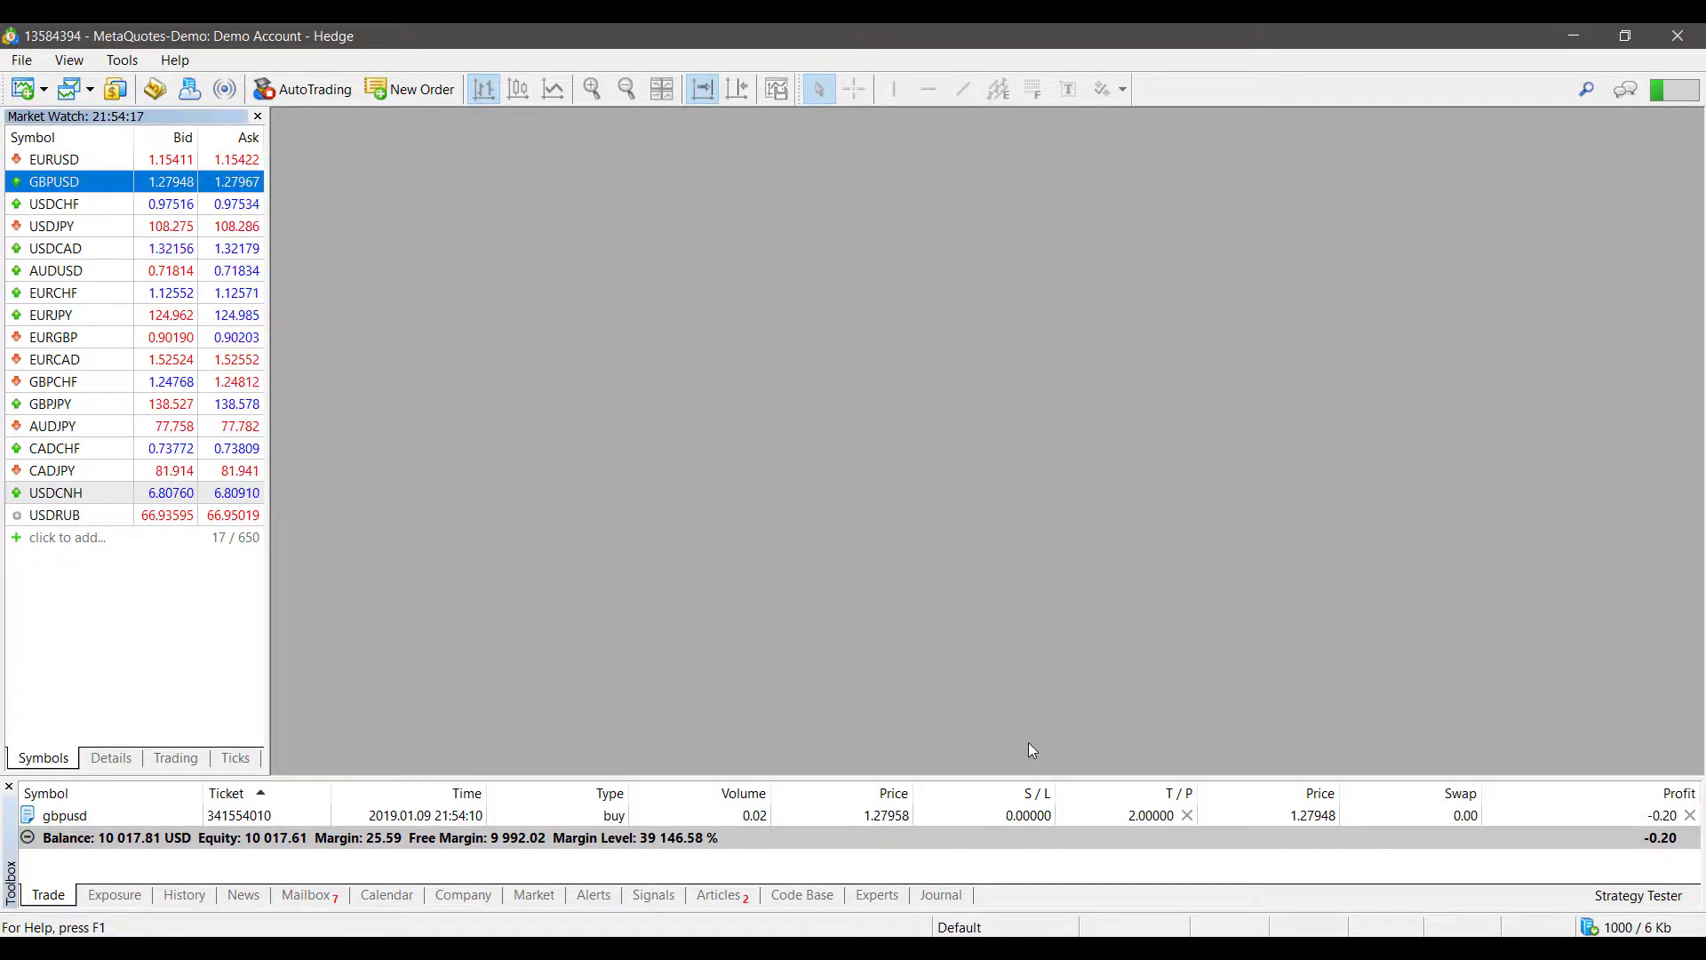
Open the modification window for the GBPUSD buy position
{"action": "left_click", "coordinate": [1143, 820]}
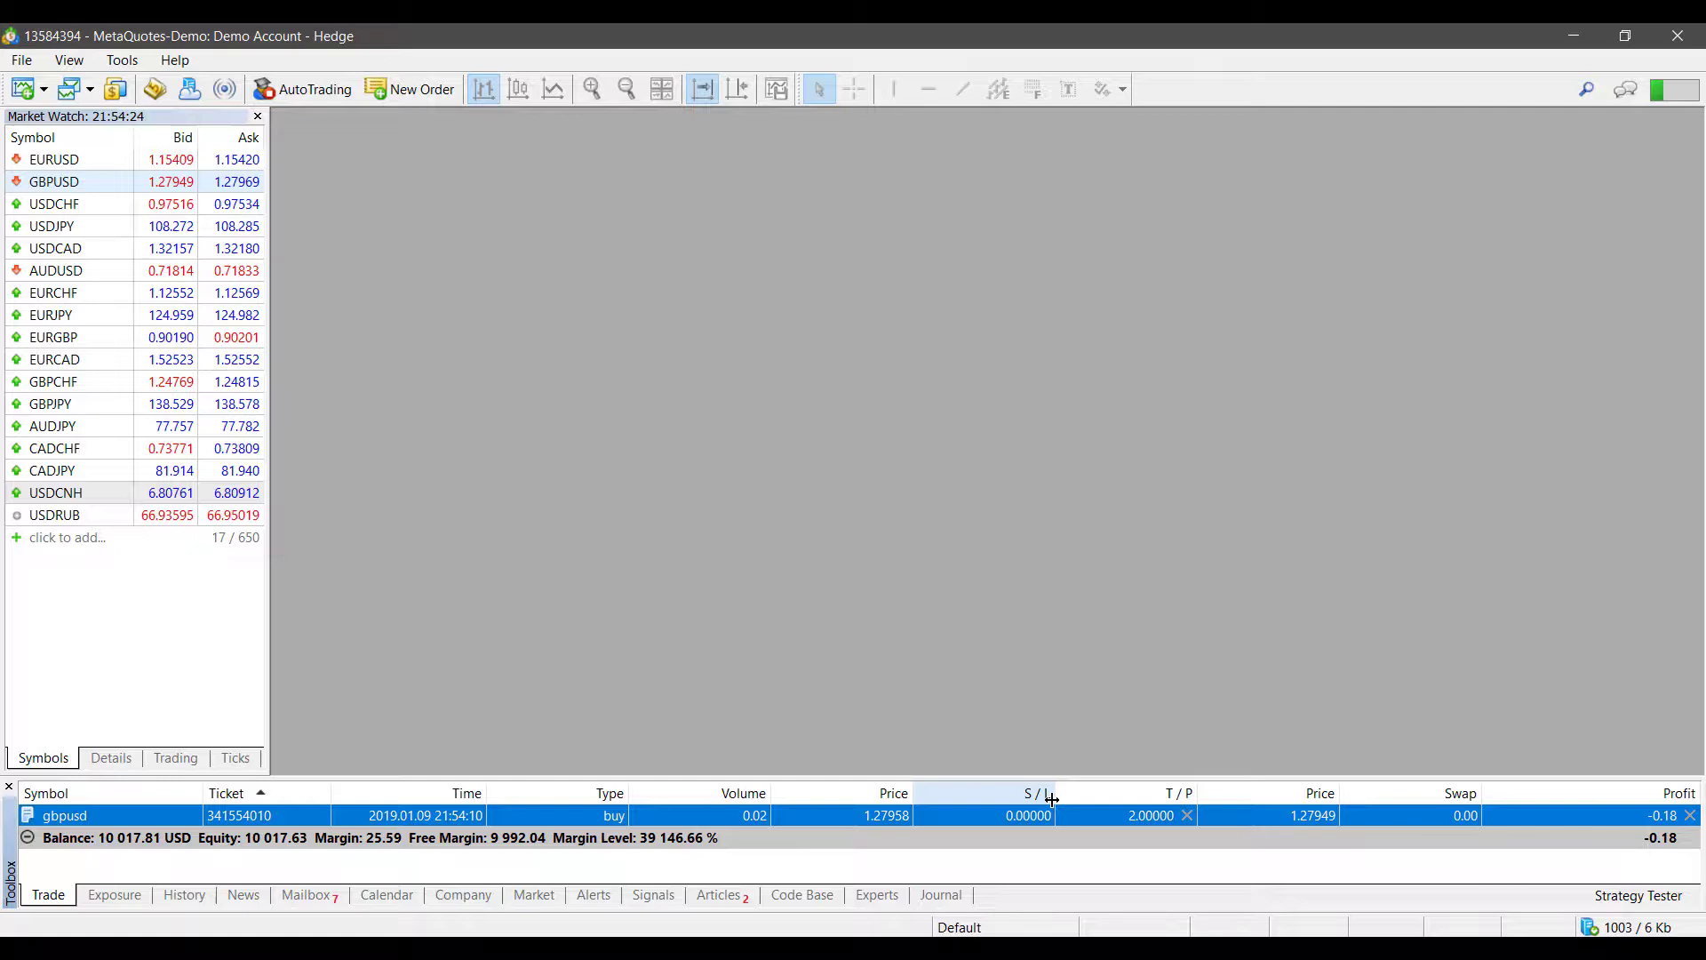
{"action": "right_click", "coordinate": [446, 816]}
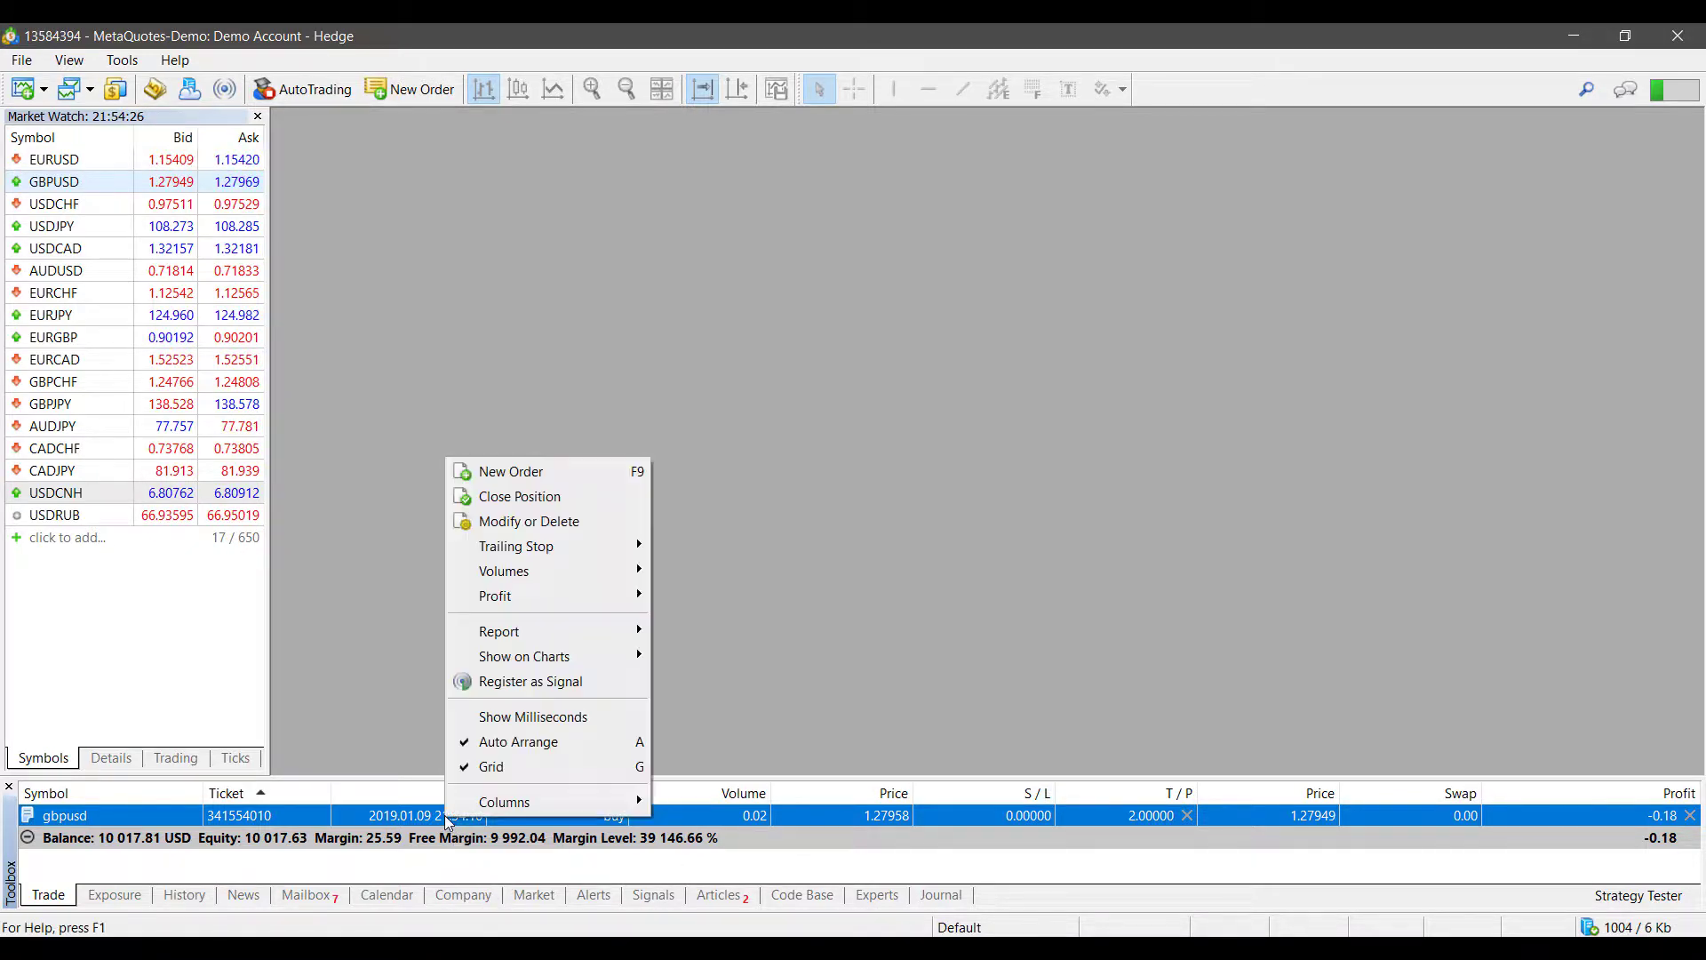
{"action": "left_click", "coordinate": [529, 526]}
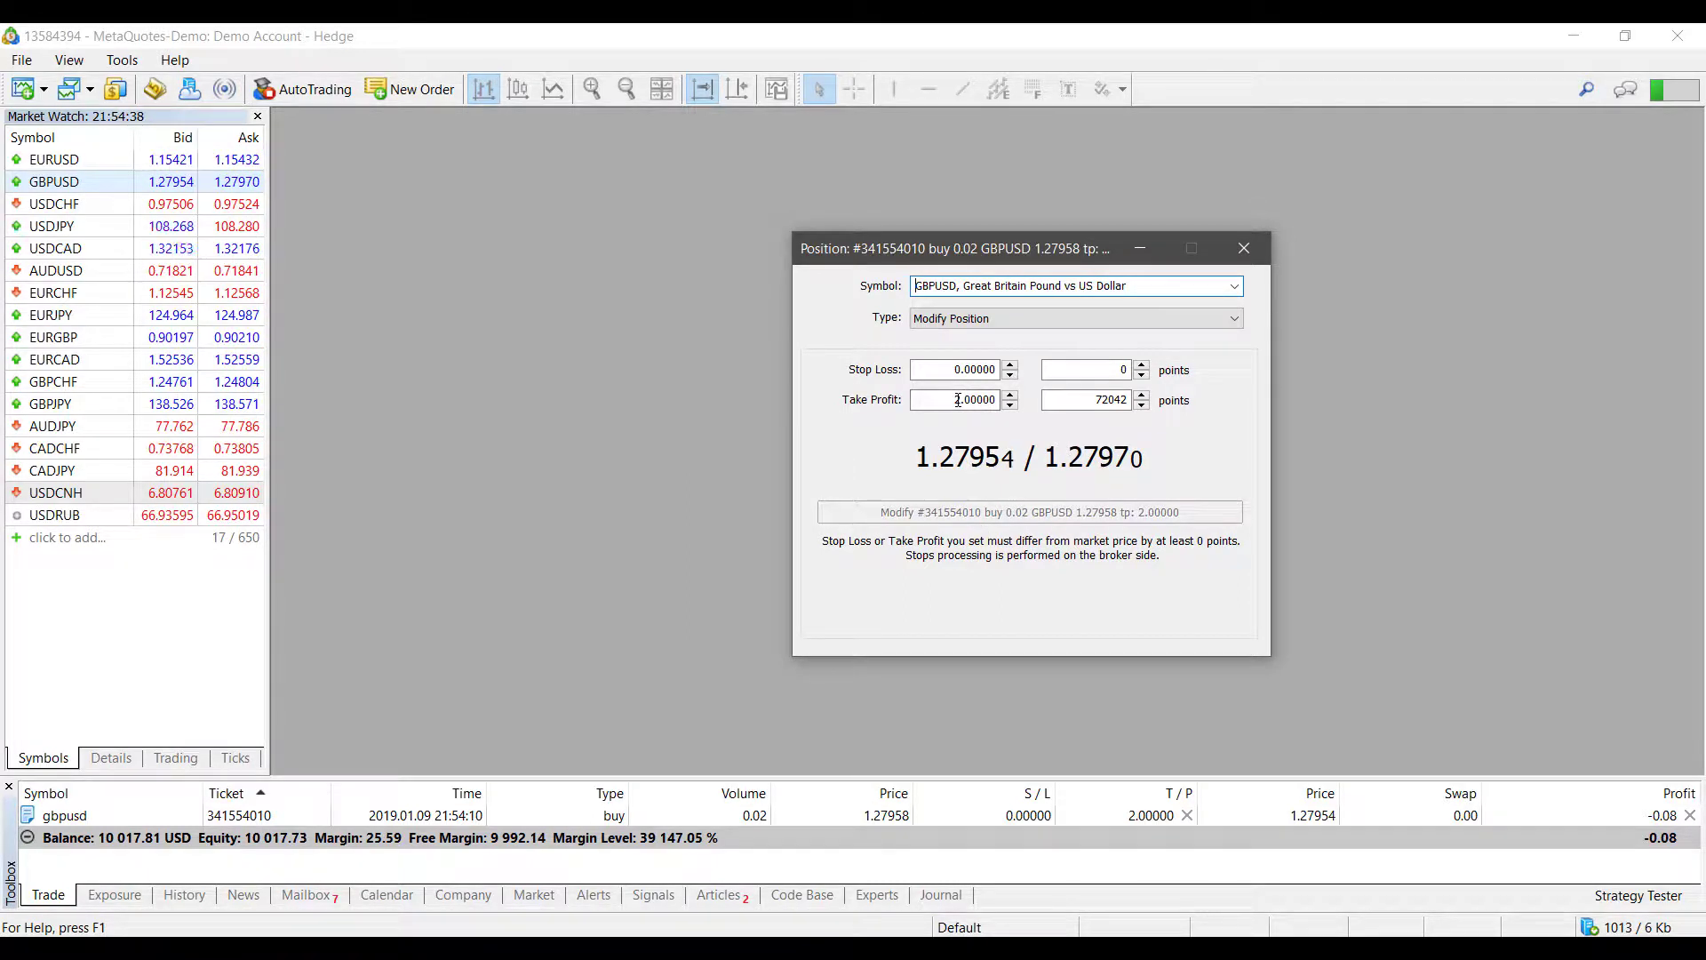
Change the take profit to 1.45000 and confirm the modification
{"action": "left_click", "coordinate": [1141, 404]}
{"action": "left_click", "coordinate": [1142, 405]}
{"action": "left_click", "coordinate": [1141, 404]}
{"action": "left_click", "coordinate": [1142, 404]}
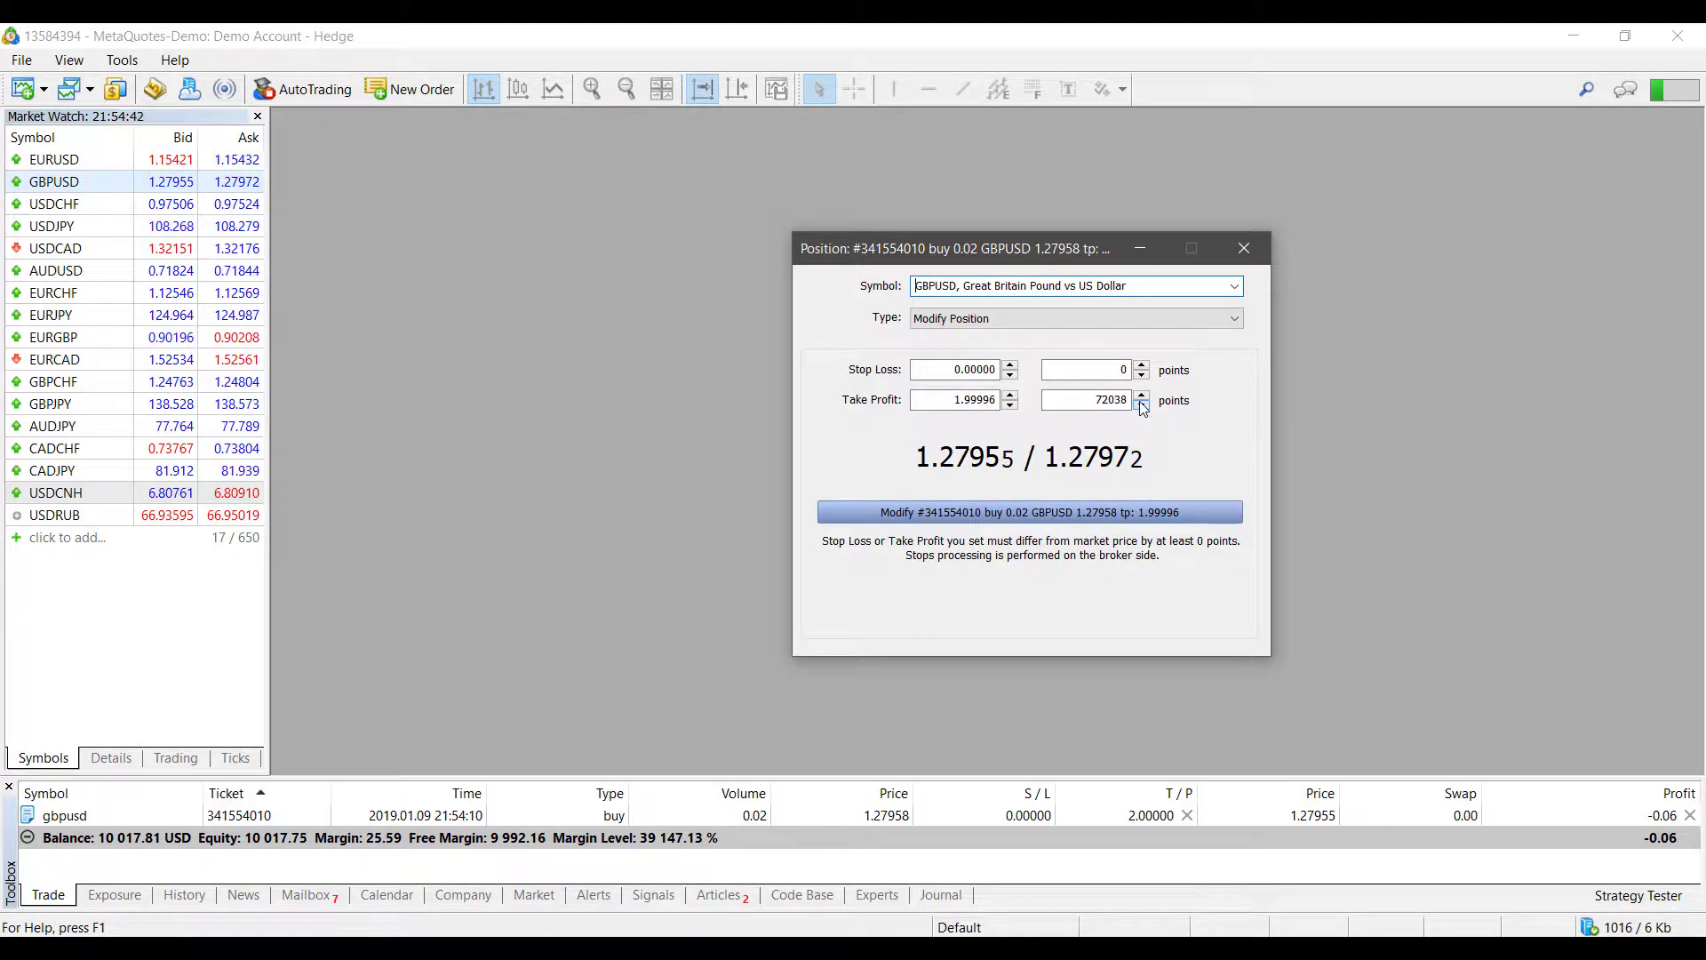
{"action": "left_click_drag", "start_coordinate": [1142, 405], "coordinate": [1142, 404]}
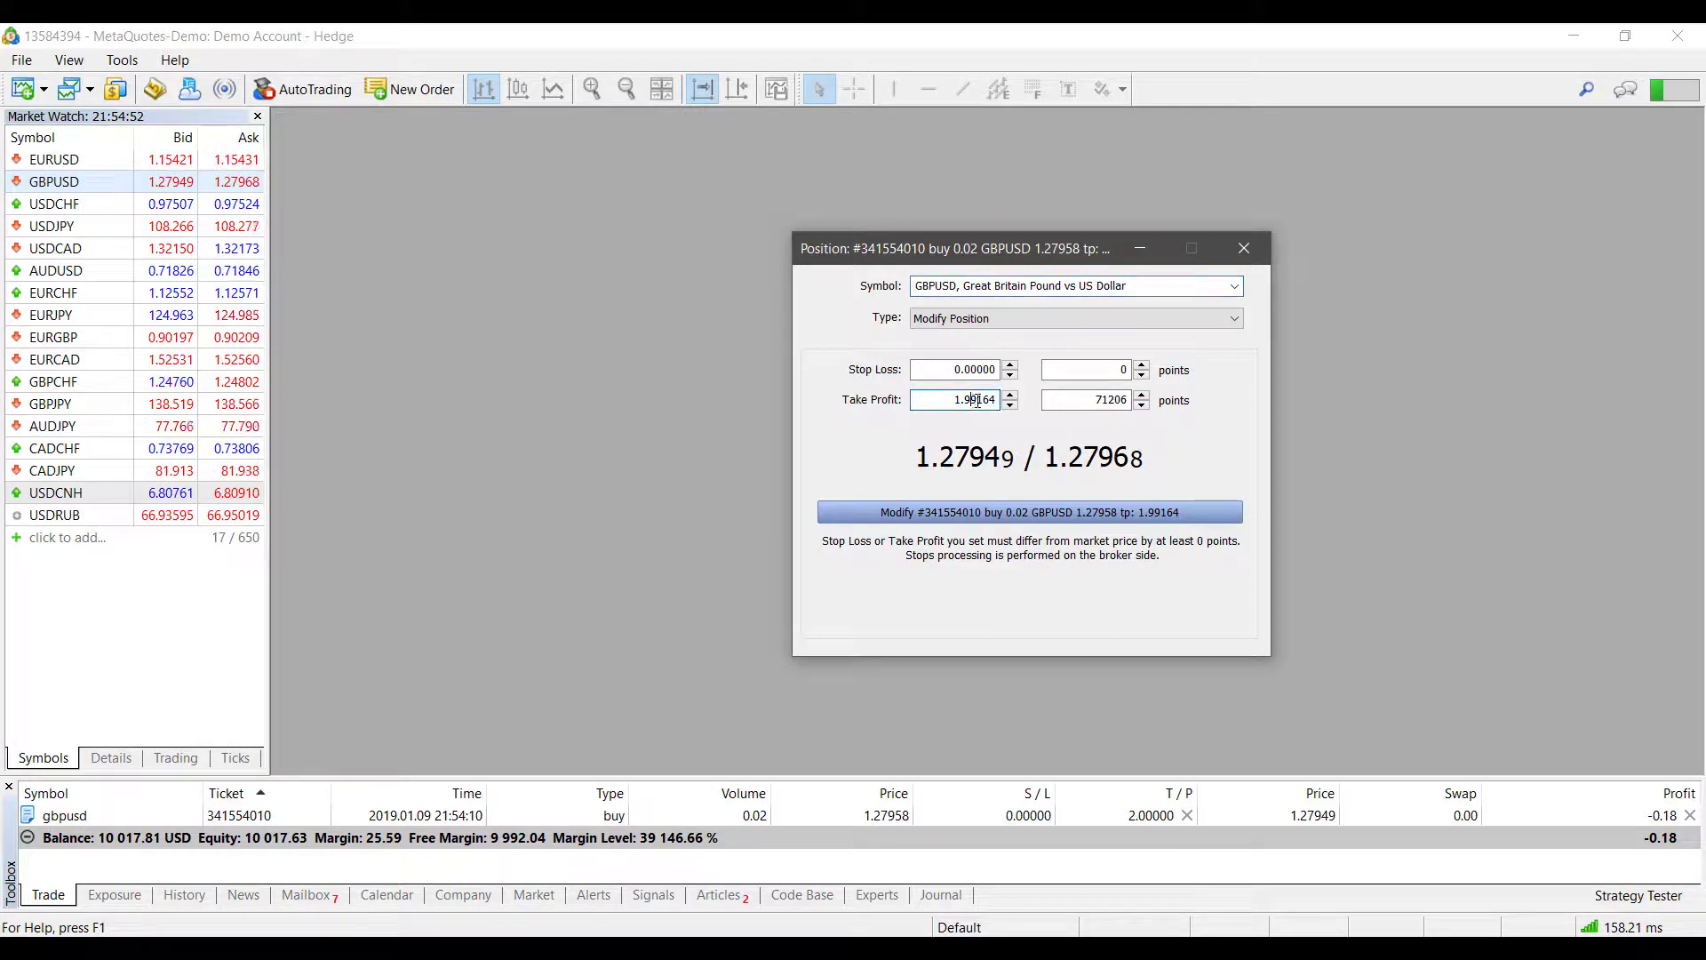
{"action": "left_click_drag", "start_coordinate": [971, 401], "coordinate": [999, 401]}
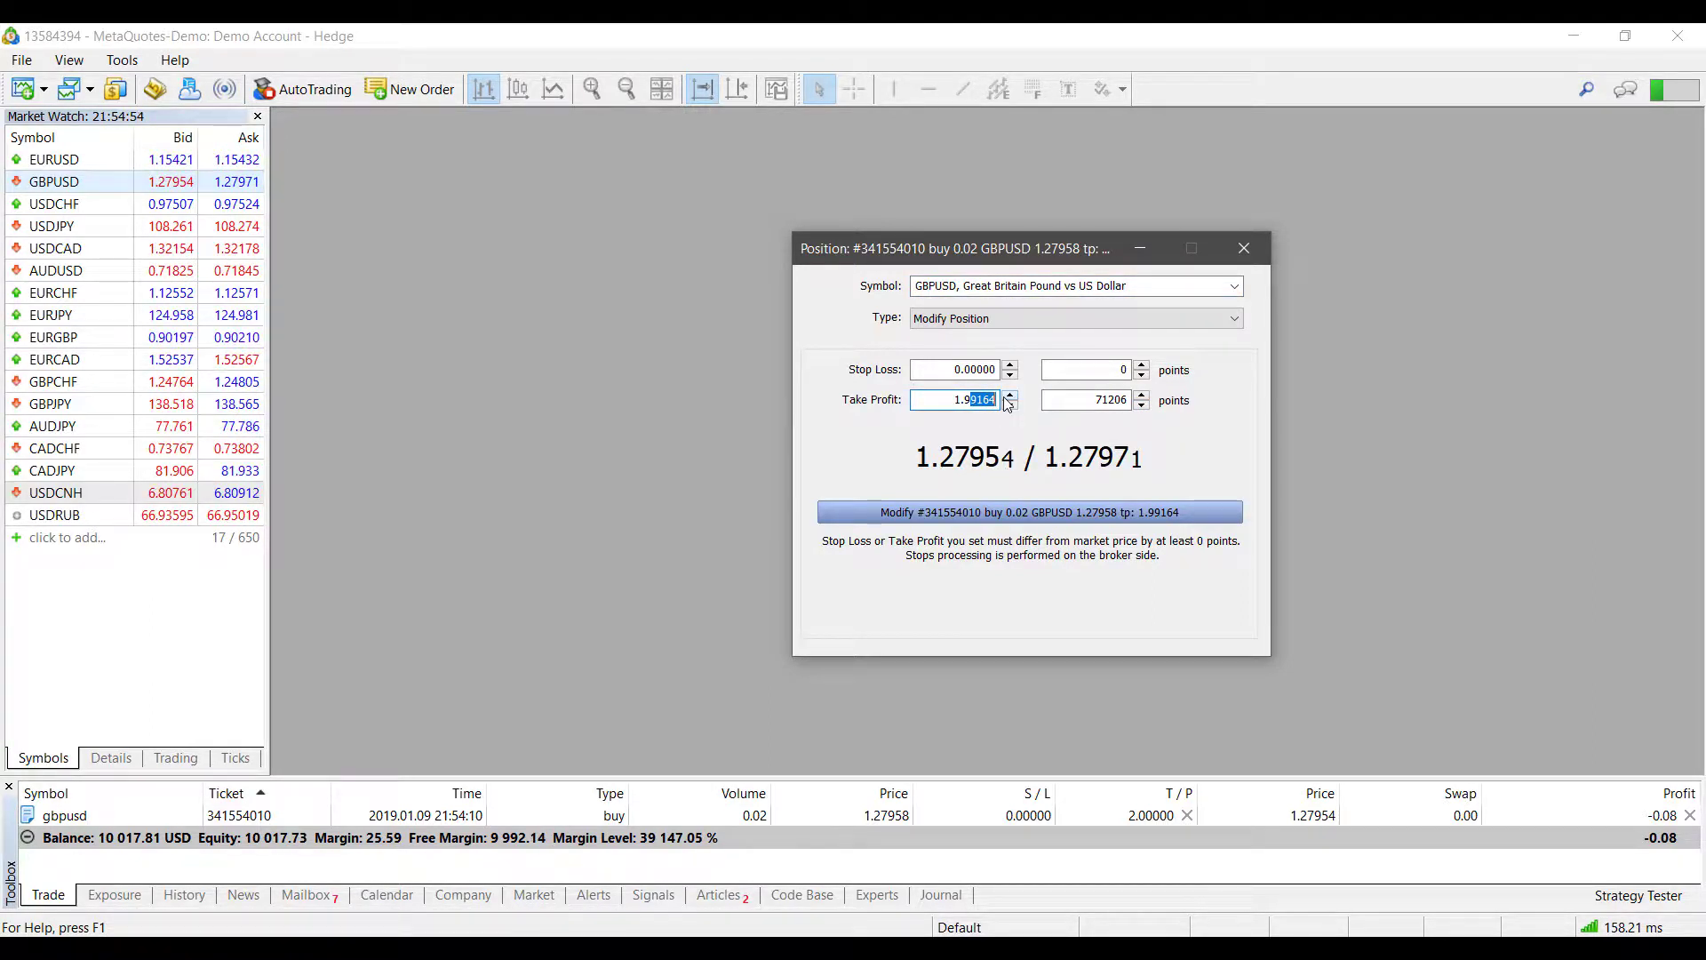
{"action": "type", "text": "00000"}
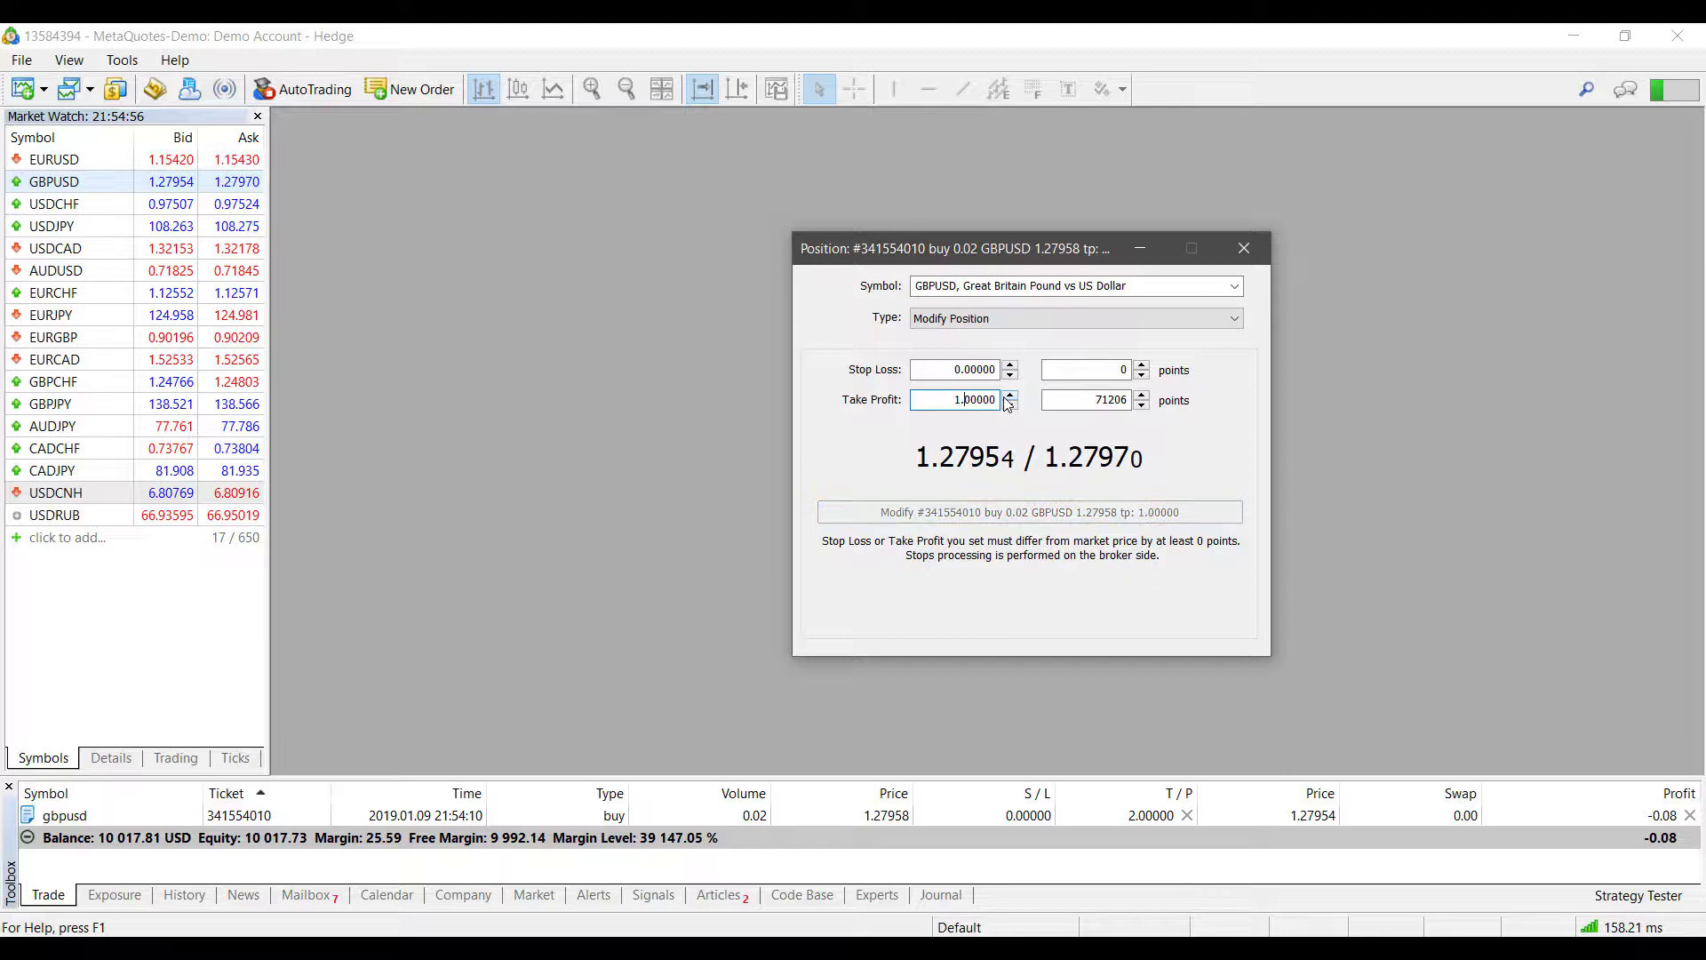
{"action": "key", "text": "Left"}
{"action": "key", "text": "Left"}
{"action": "key", "text": "Left"}
{"action": "key", "text": "Left"}
{"action": "key", "text": "BackSpace"}
{"action": "type", "text": "45"}
{"action": "left_click", "coordinate": [924, 166]}
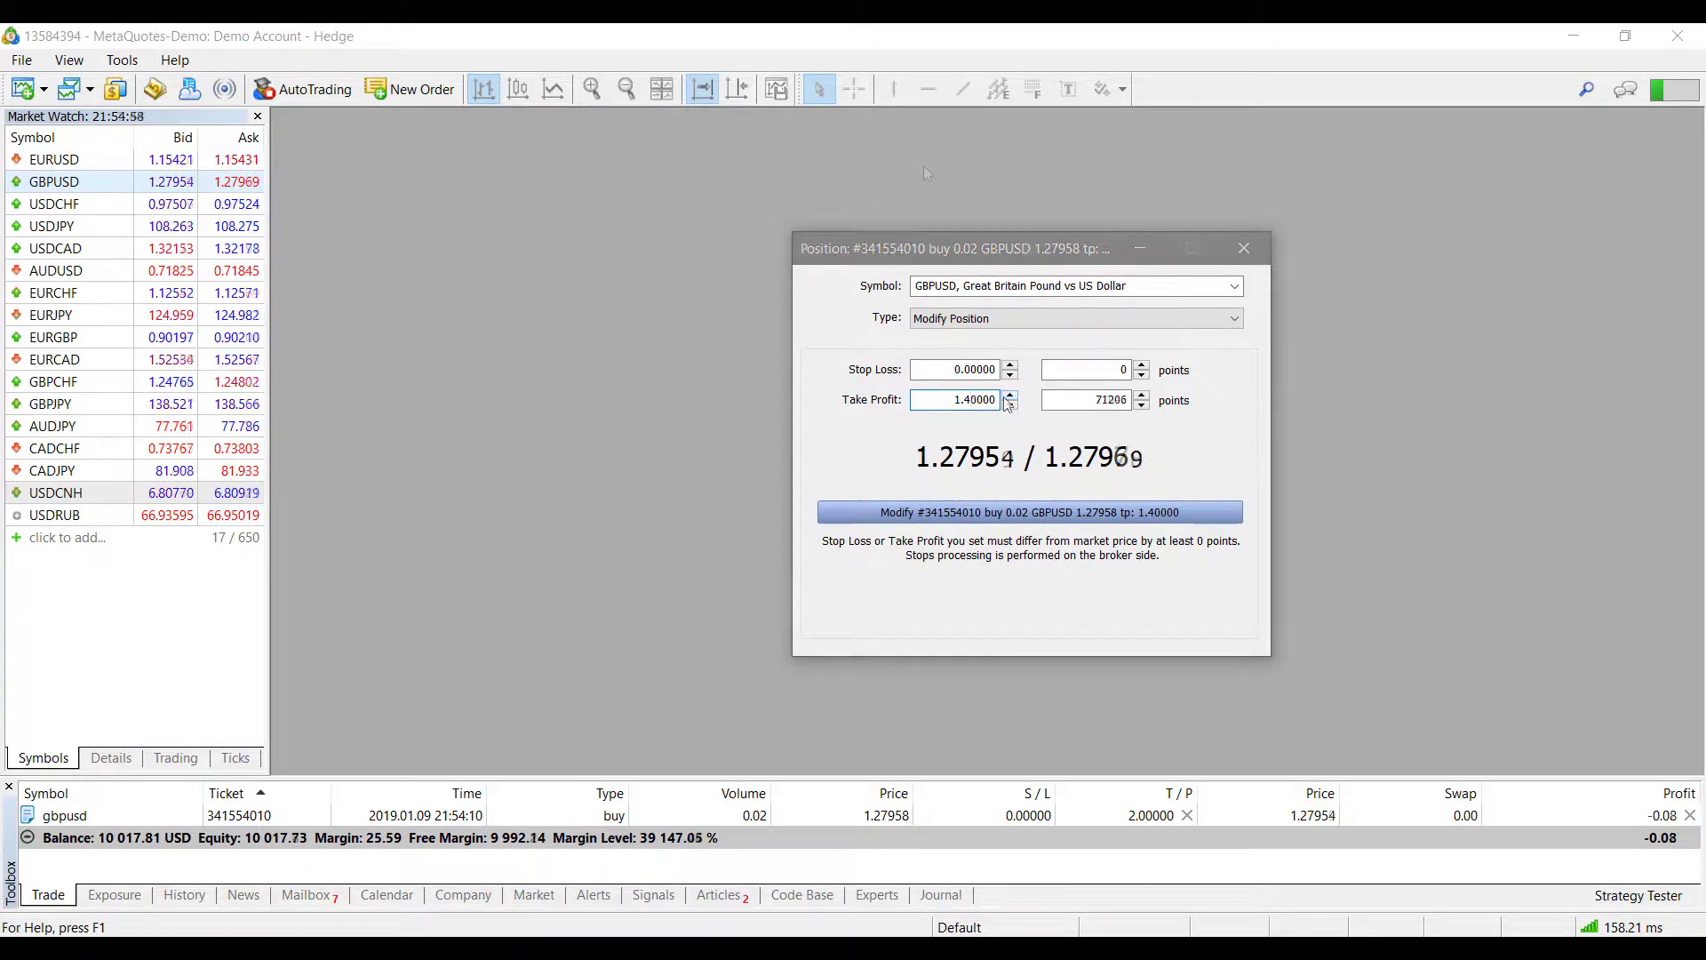
{"action": "left_click", "coordinate": [960, 240]}
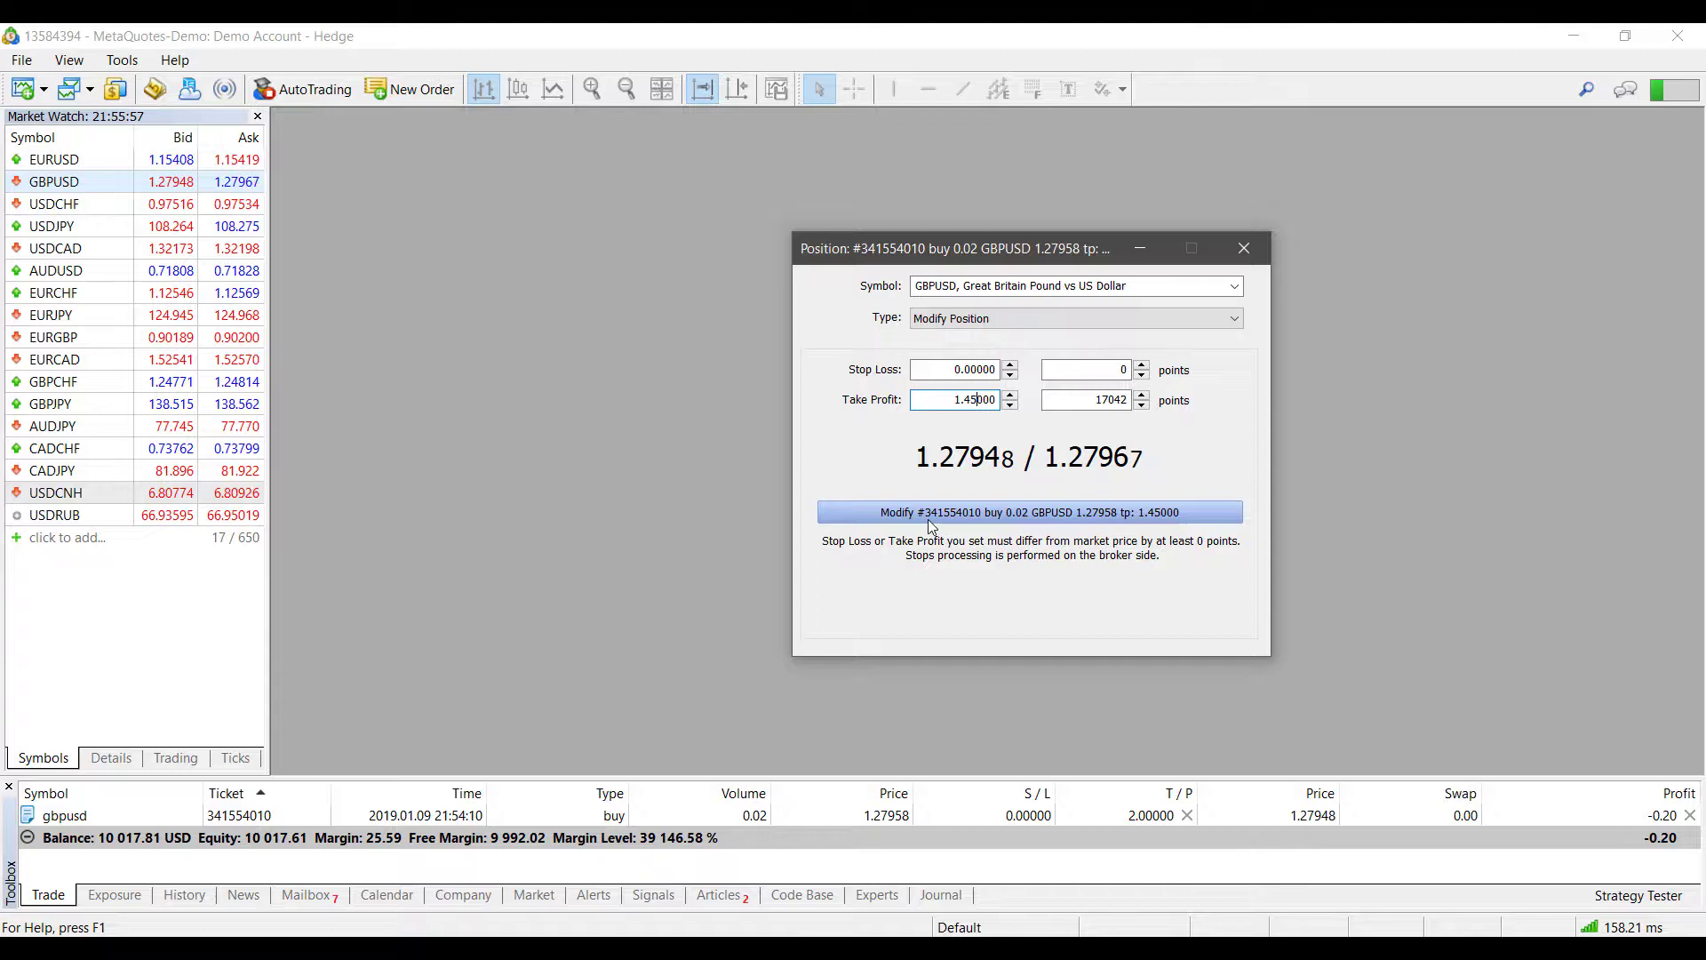
{"action": "left_click", "coordinate": [1019, 513]}
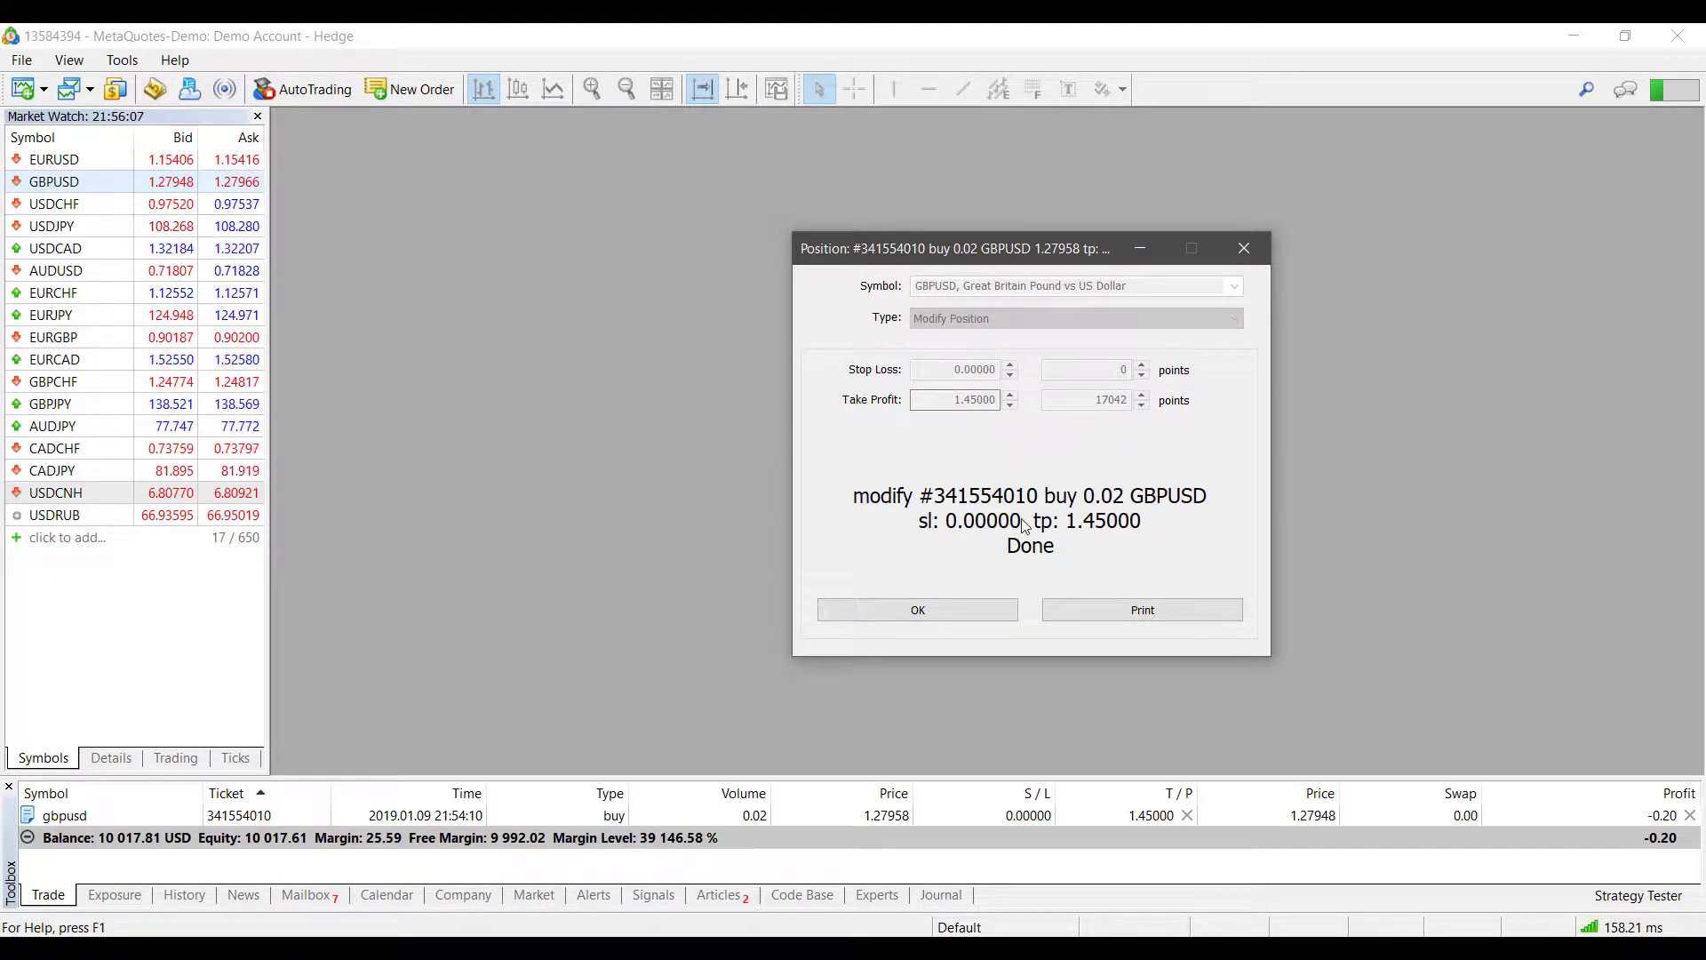
{"action": "left_click", "coordinate": [917, 615]}
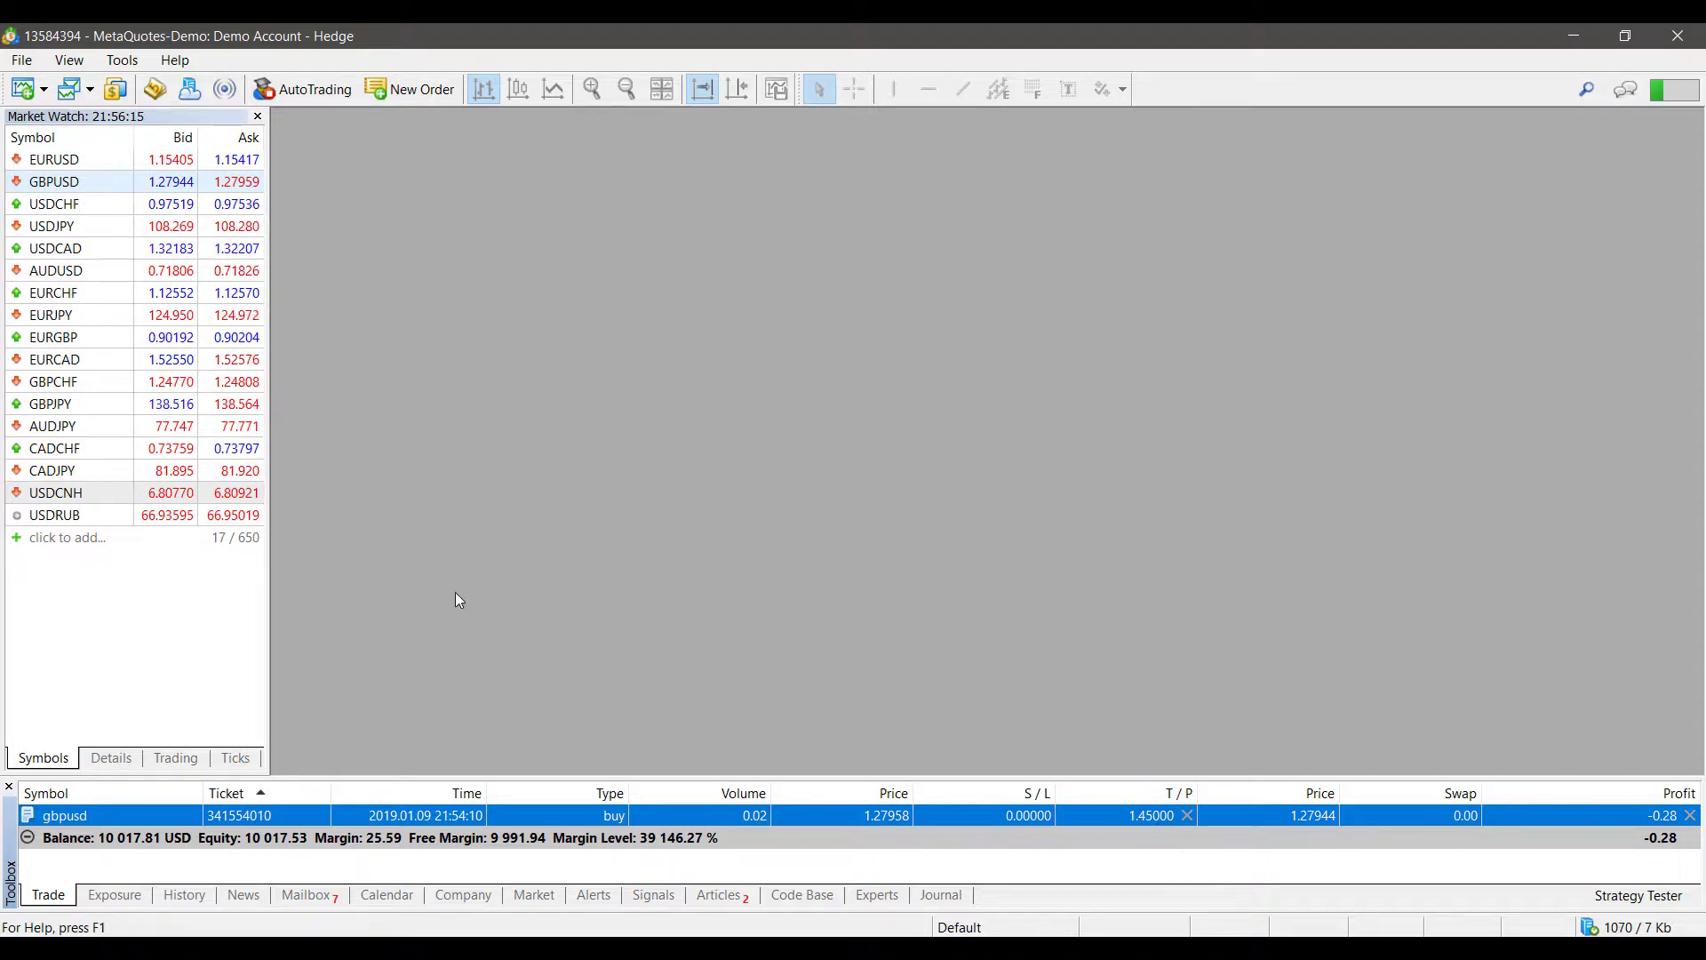
Close the 0.02-lot GBPUSD buy at market, accepting the requote at 1.27948
{"action": "right_click", "coordinate": [372, 817]}
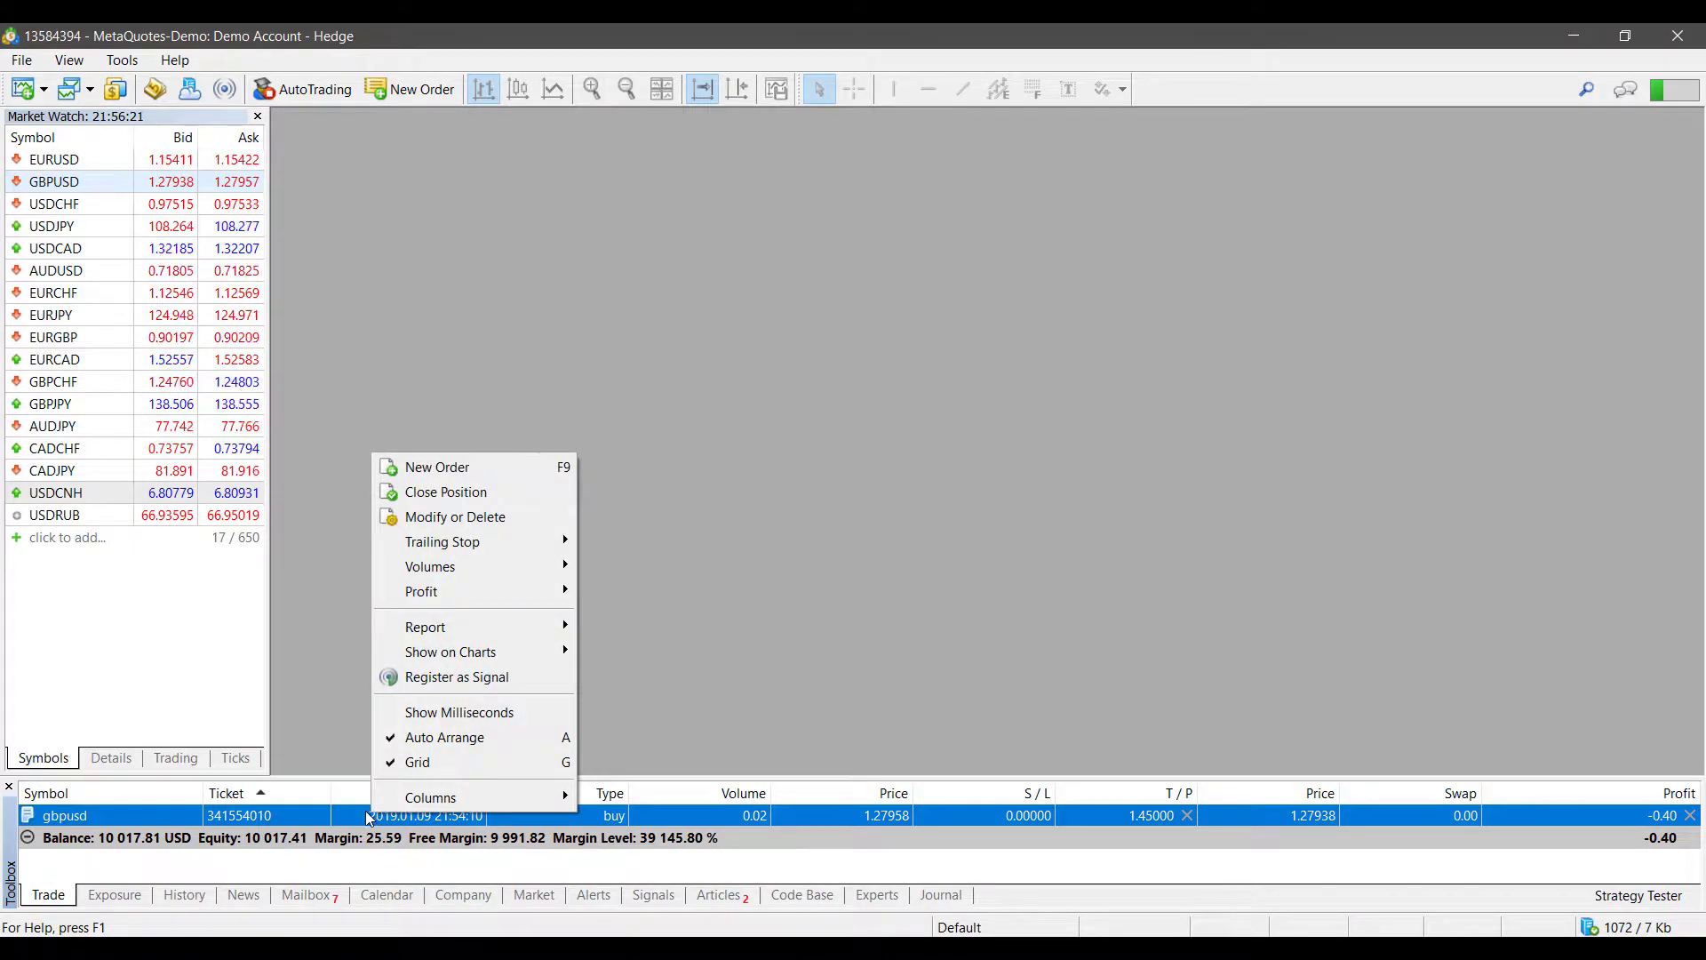
{"action": "left_click", "coordinate": [444, 501]}
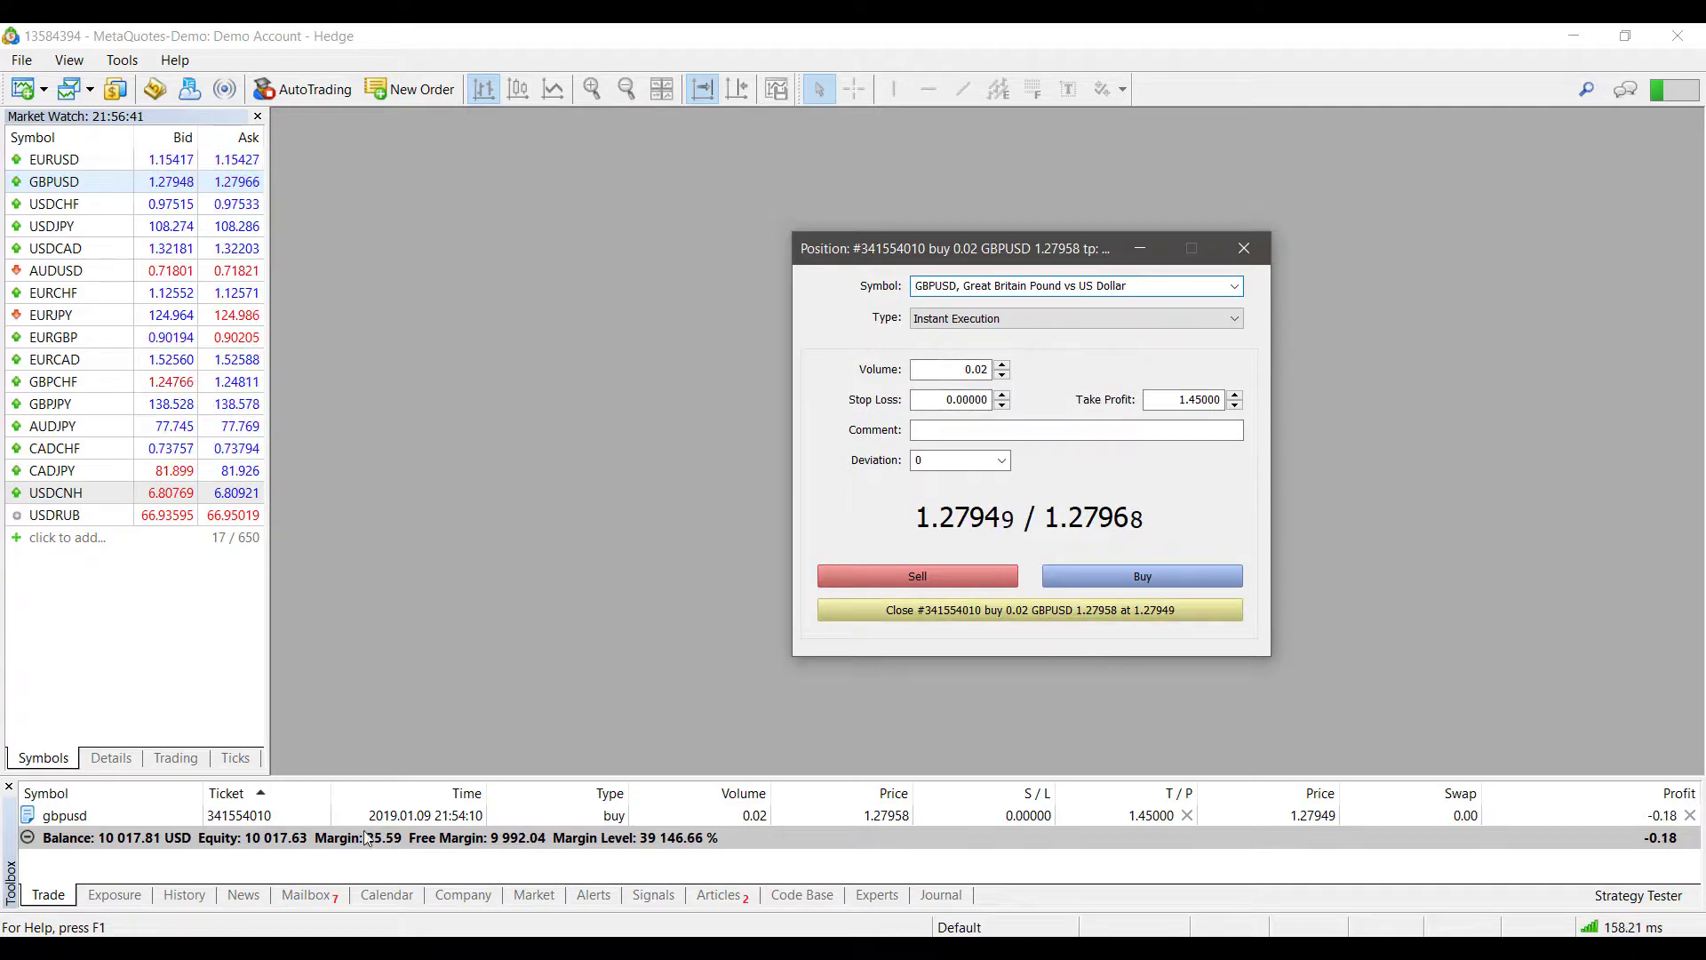
{"action": "left_click", "coordinate": [989, 613]}
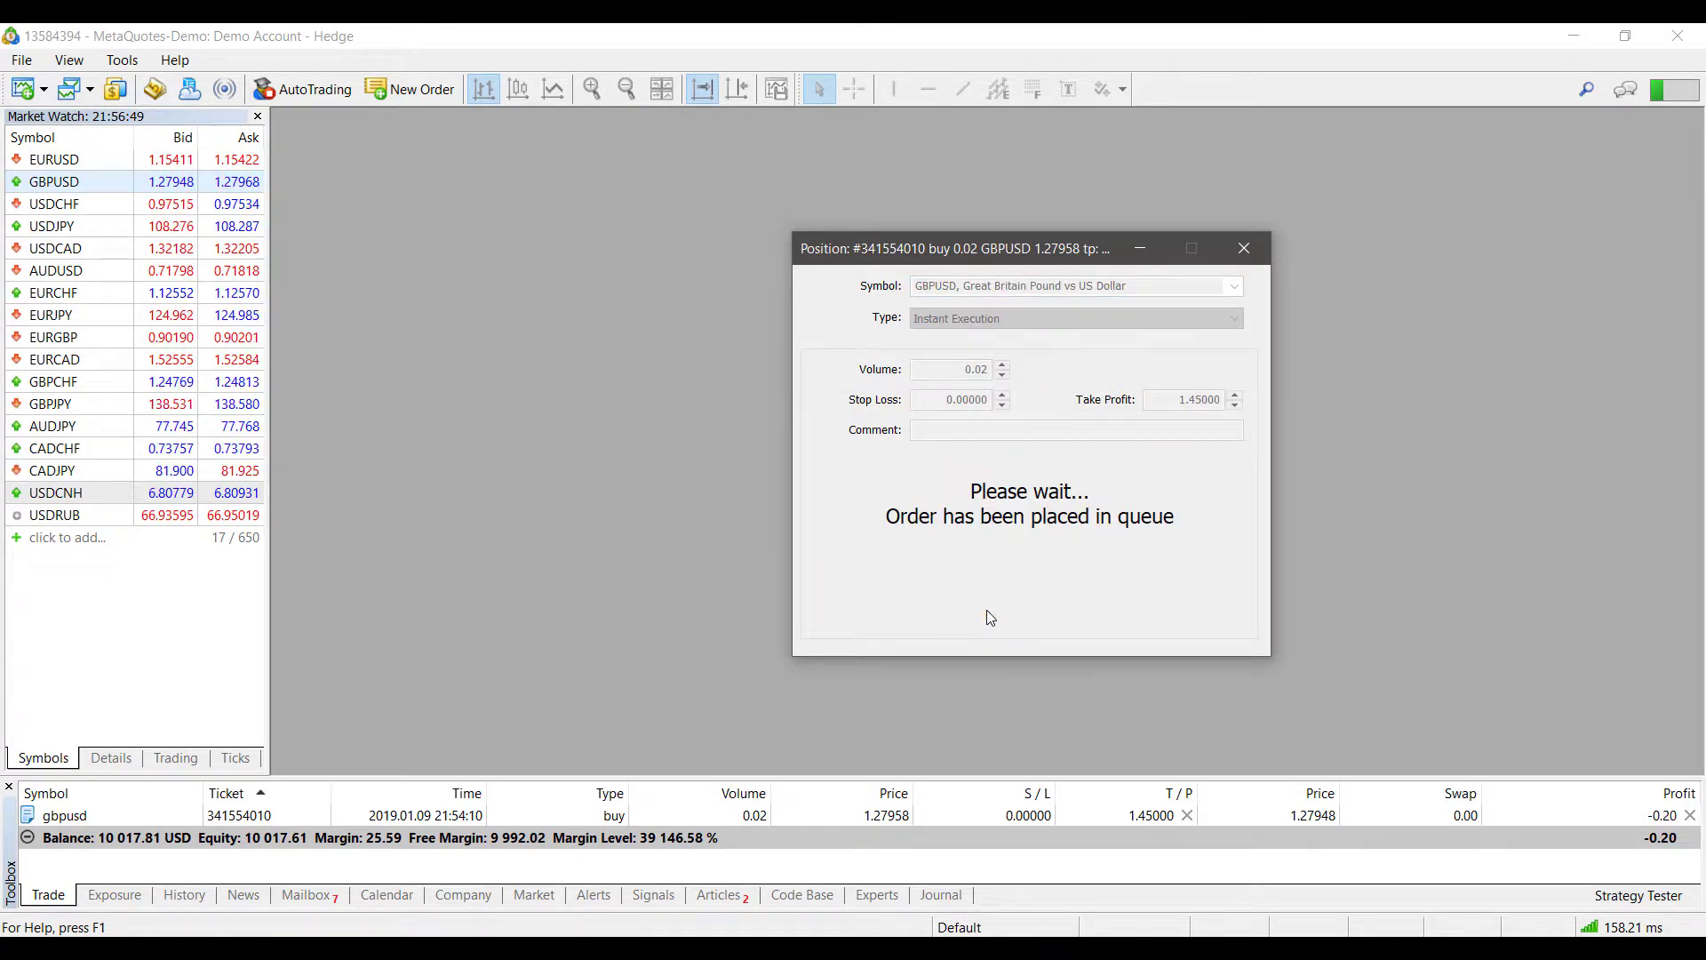
{"action": "left_click", "coordinate": [942, 611]}
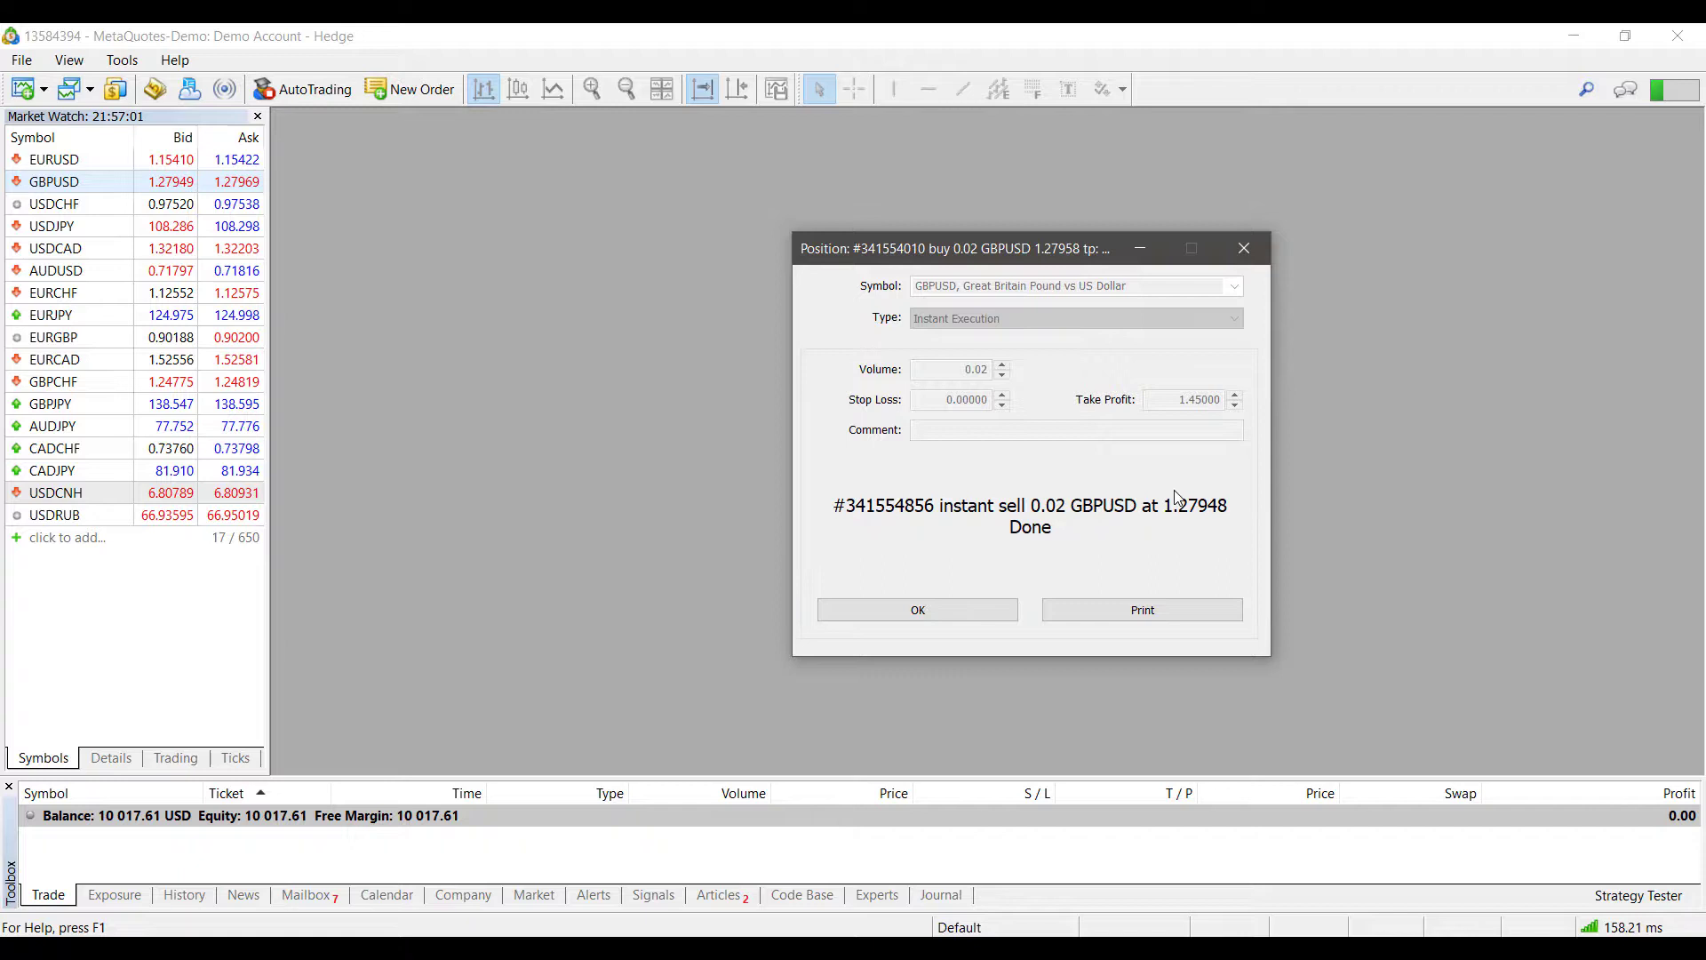
{"action": "left_click", "coordinate": [949, 615]}
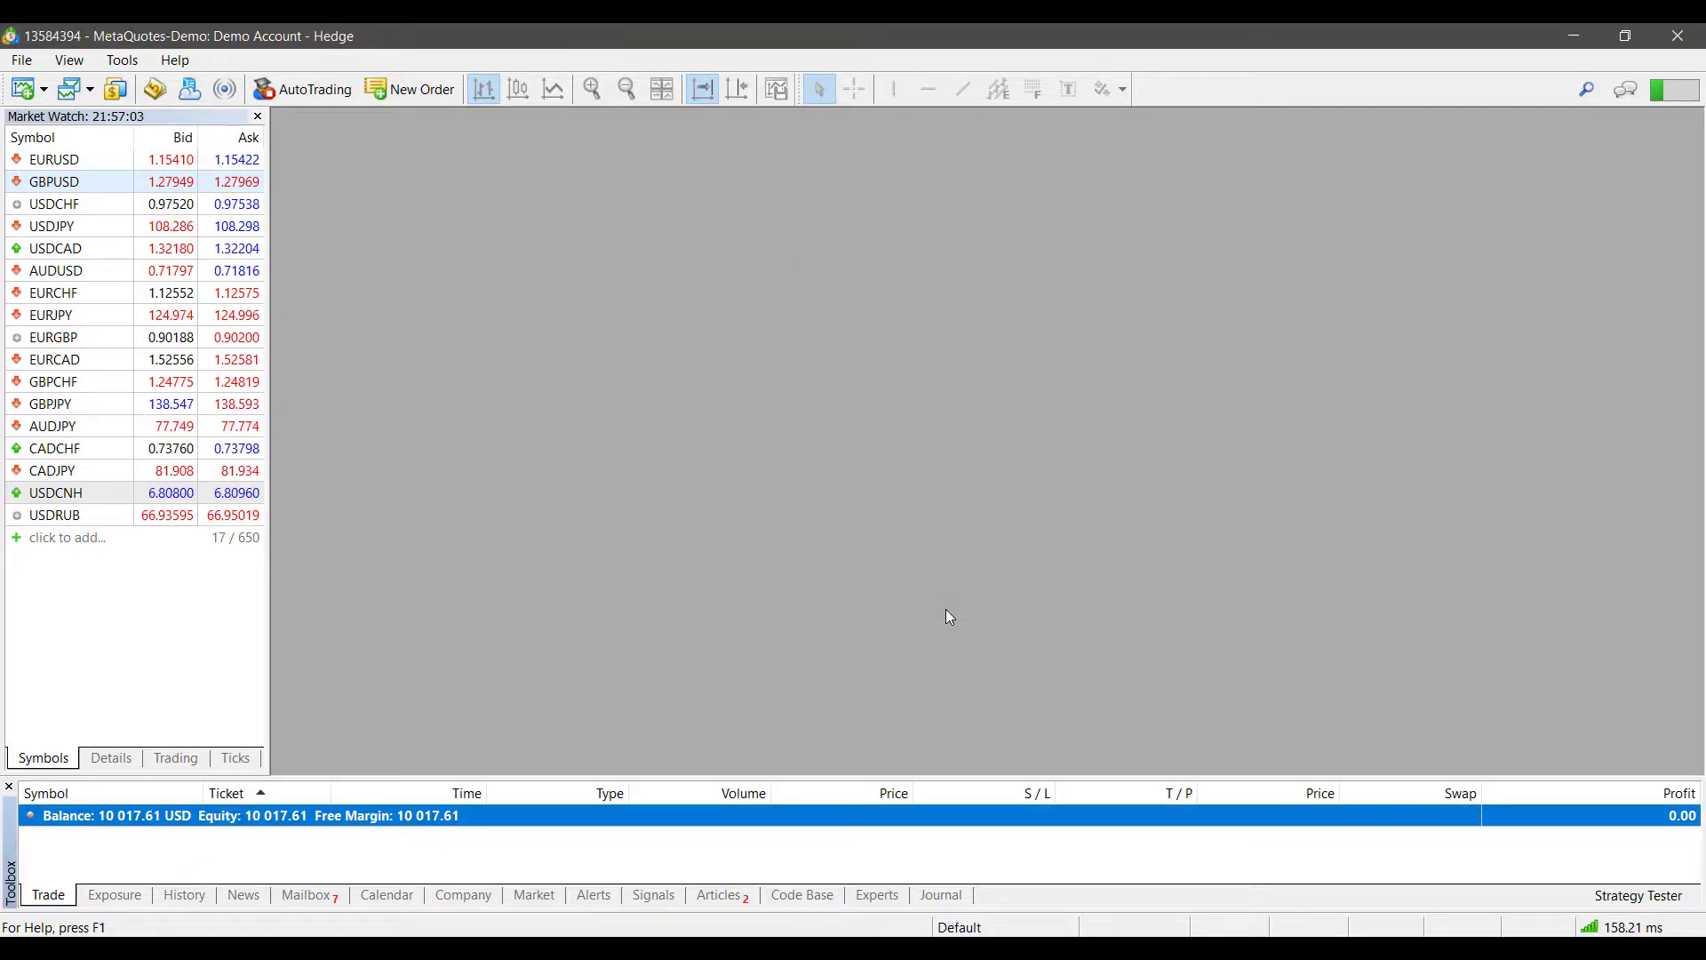